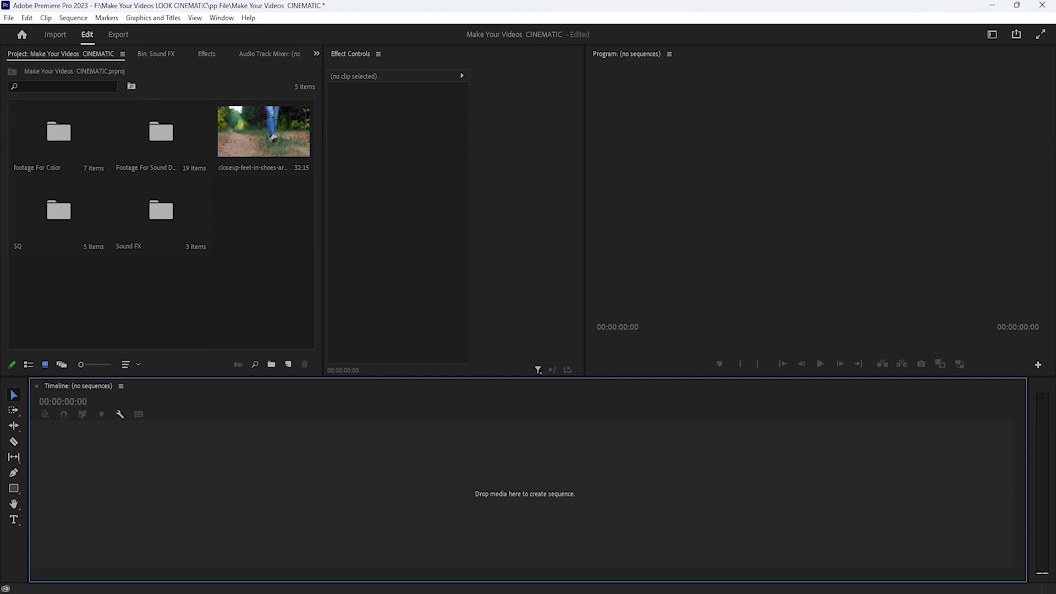
- Create sequence DEMO from the RED R3D 1080p 16x9 23.976 preset and place the footage
click(288, 364)
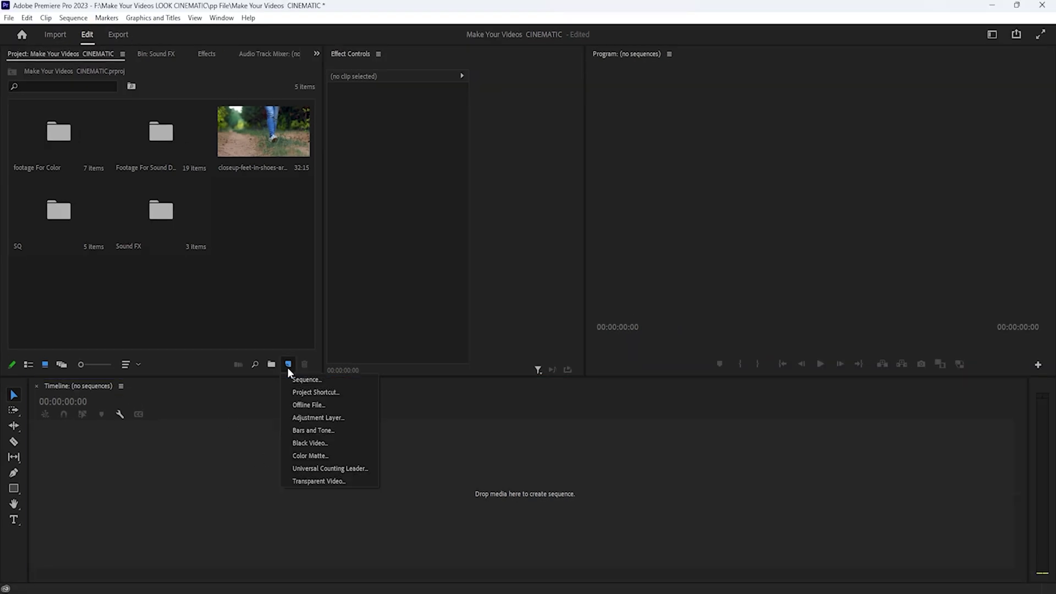
click(403, 351)
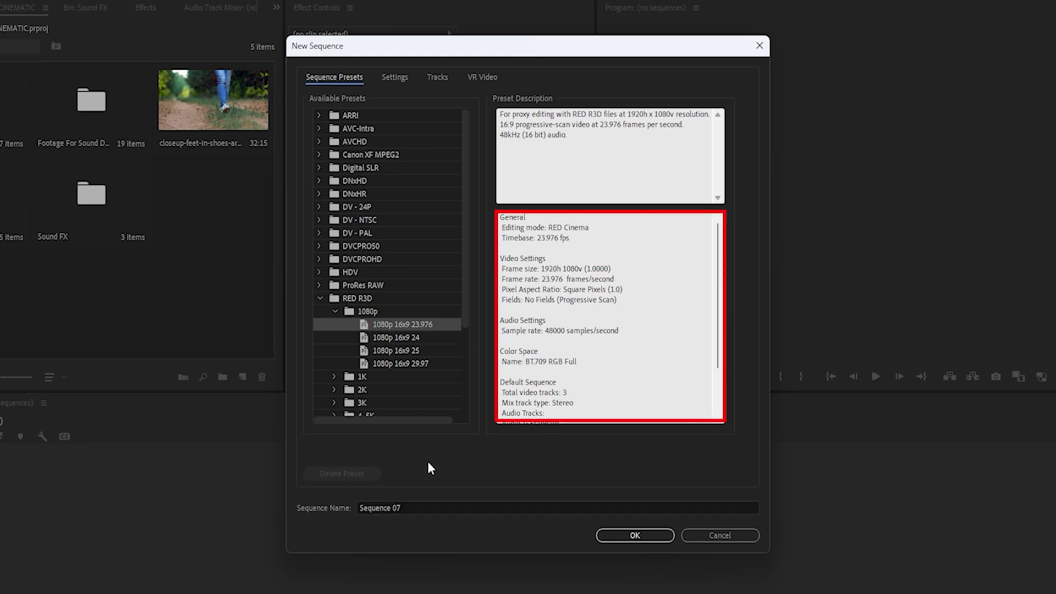
drag(426, 503, 374, 510)
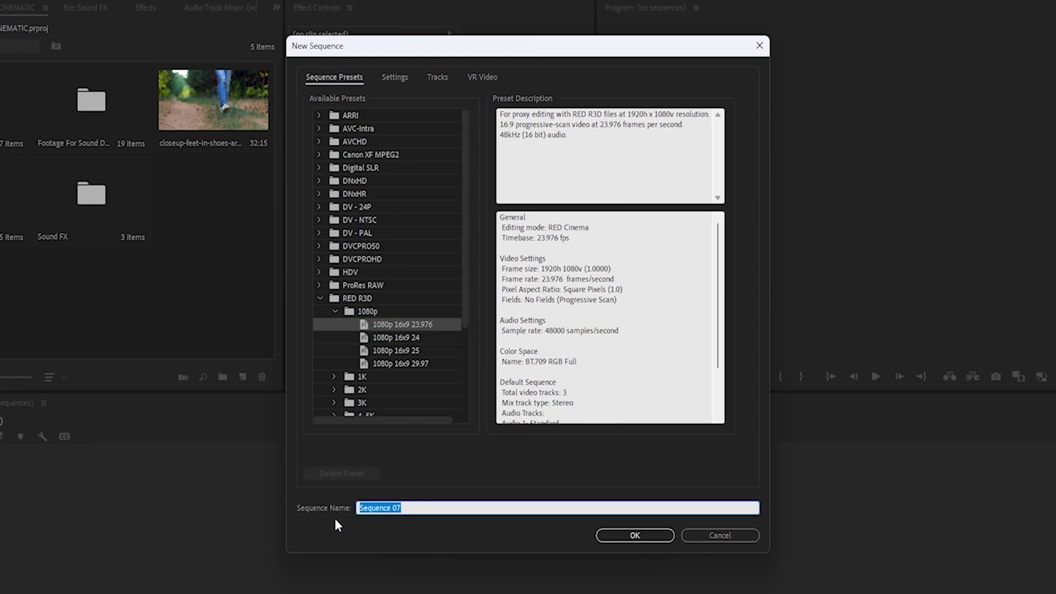
text(DEMO)
click(607, 538)
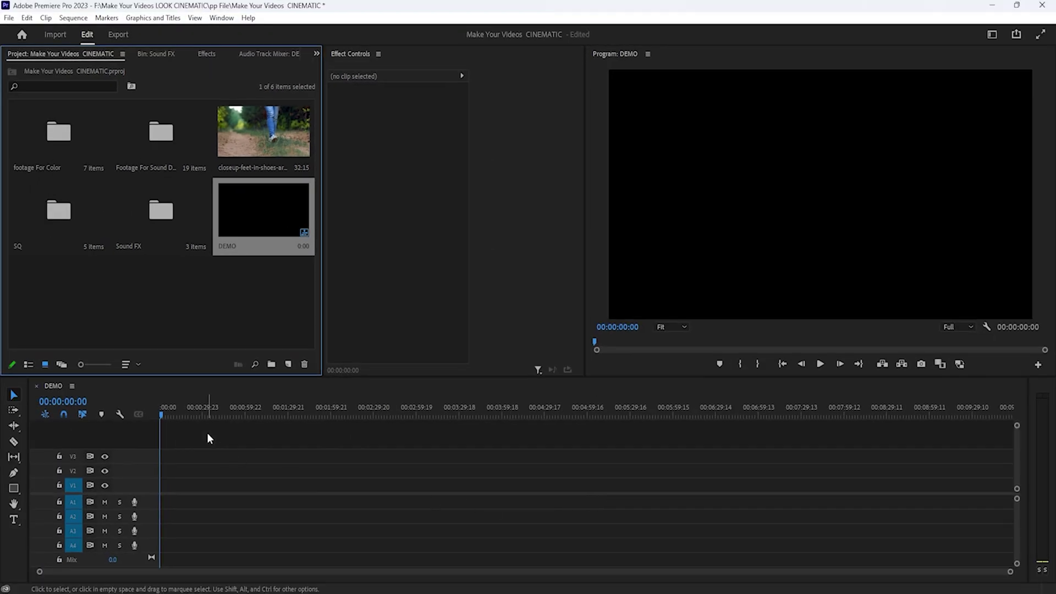
drag(262, 132, 165, 485)
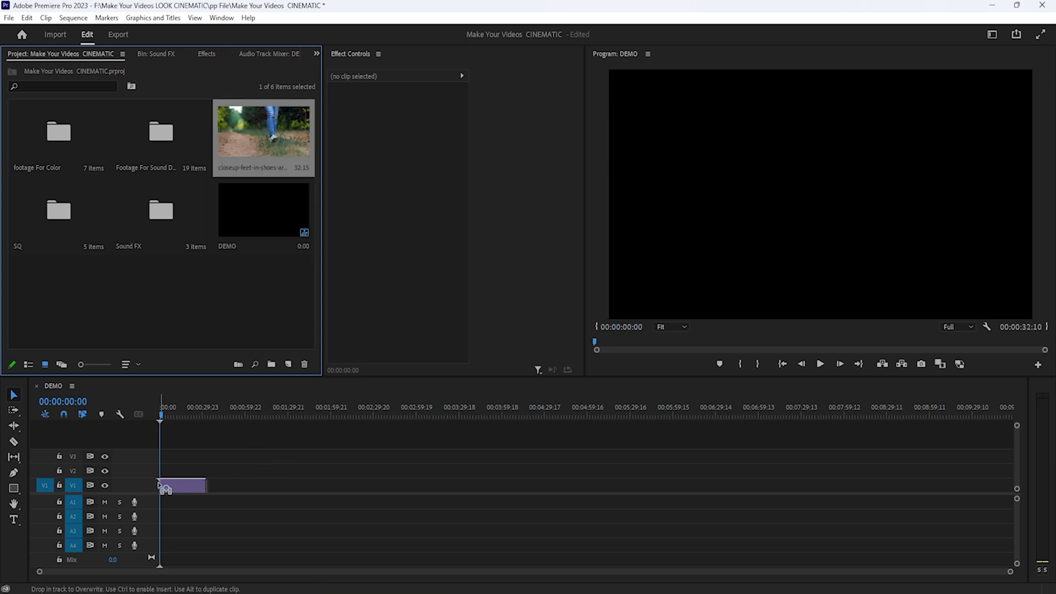
- Fit the walking-feet clip on V1 to the sequence frame size
drag(168, 412, 183, 420)
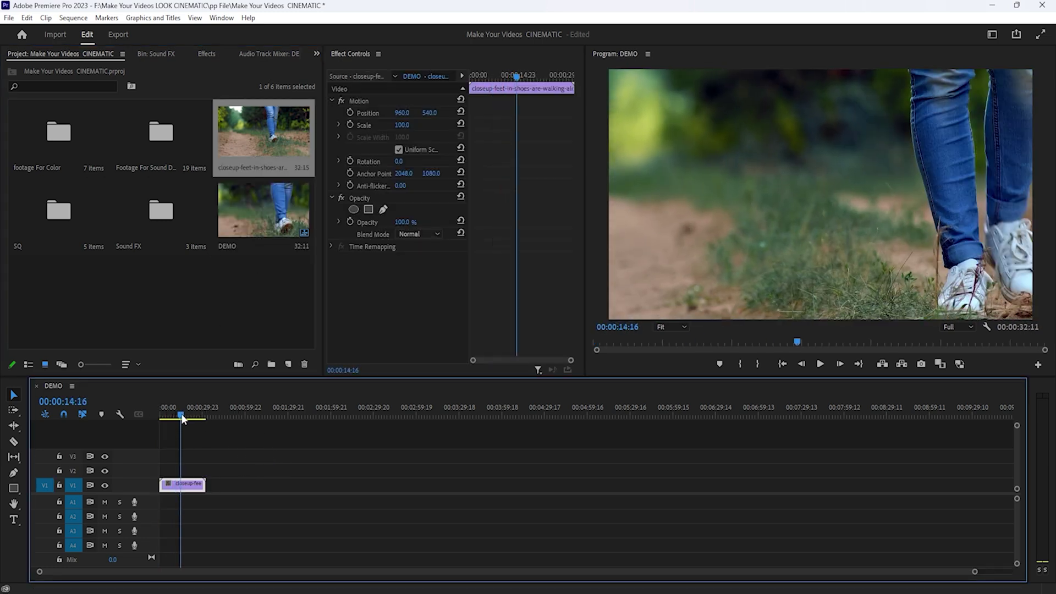
right_click(181, 487)
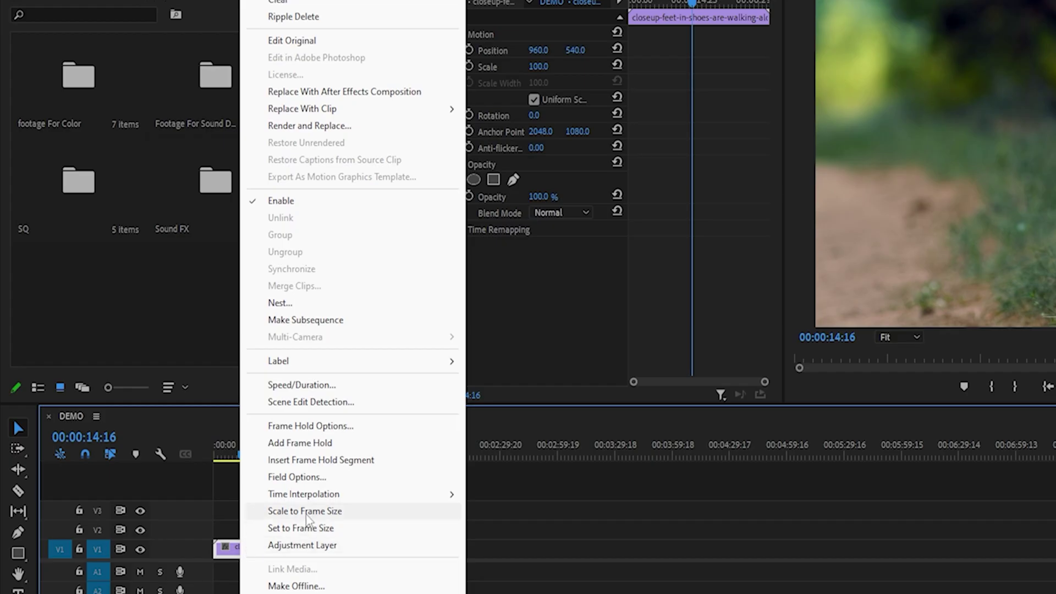
click(305, 511)
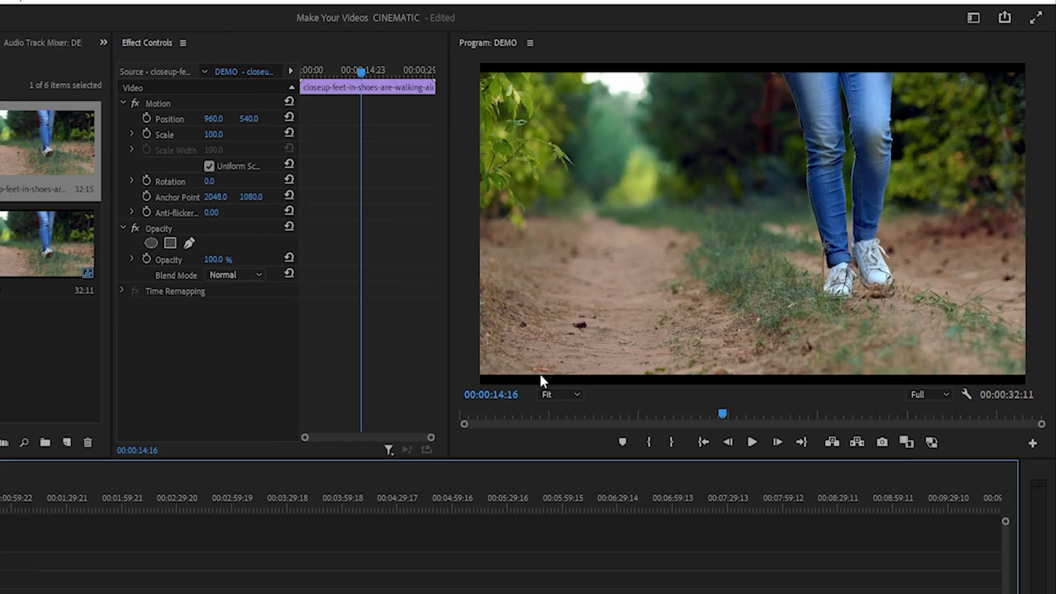
- Enlarge the clip to 107% scale in Effect Controls
click(655, 310)
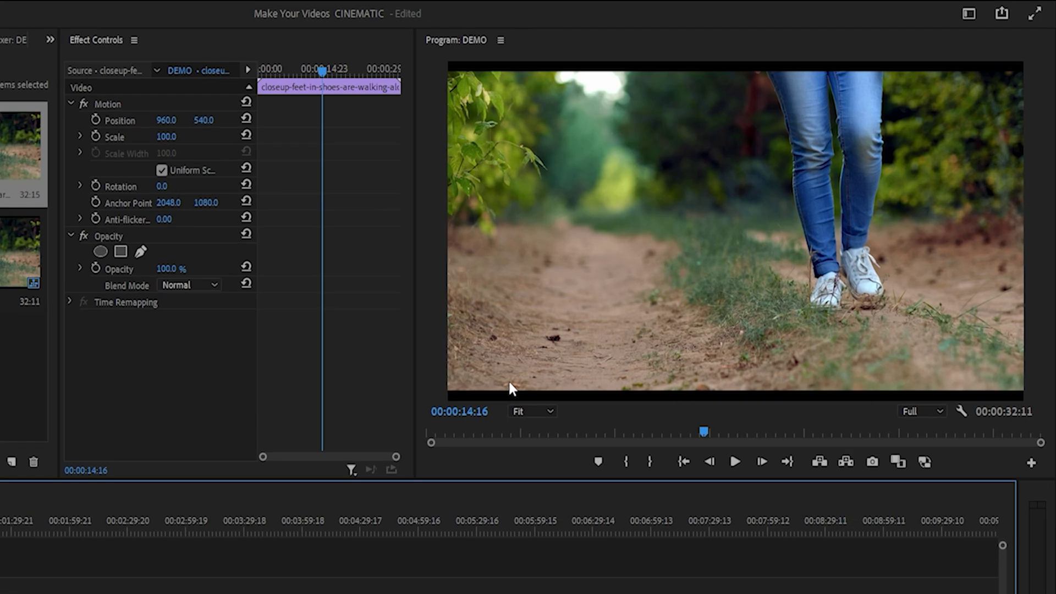
click(509, 384)
drag(166, 136, 178, 137)
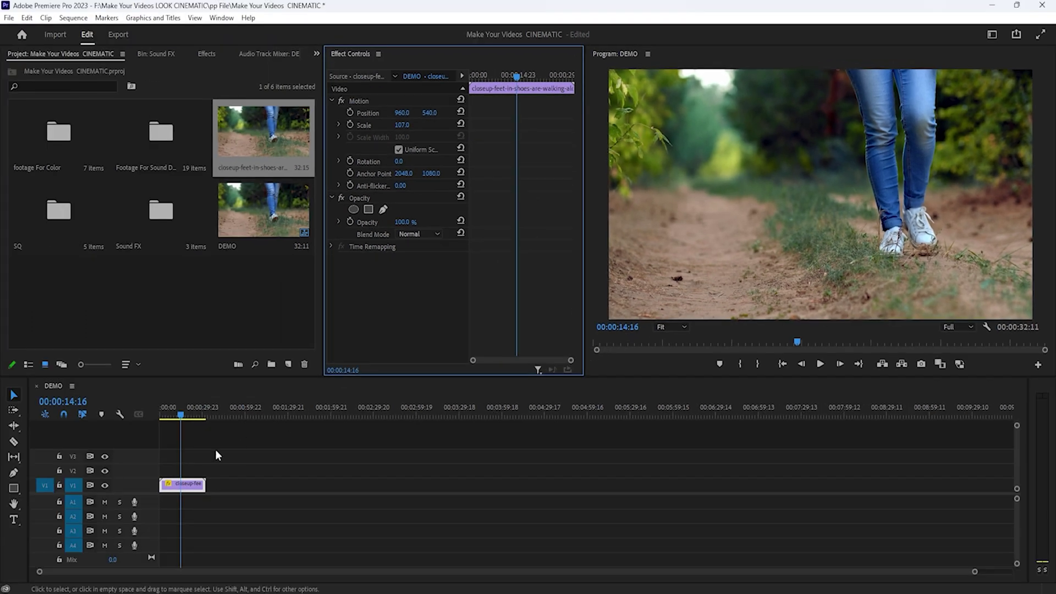
click(165, 422)
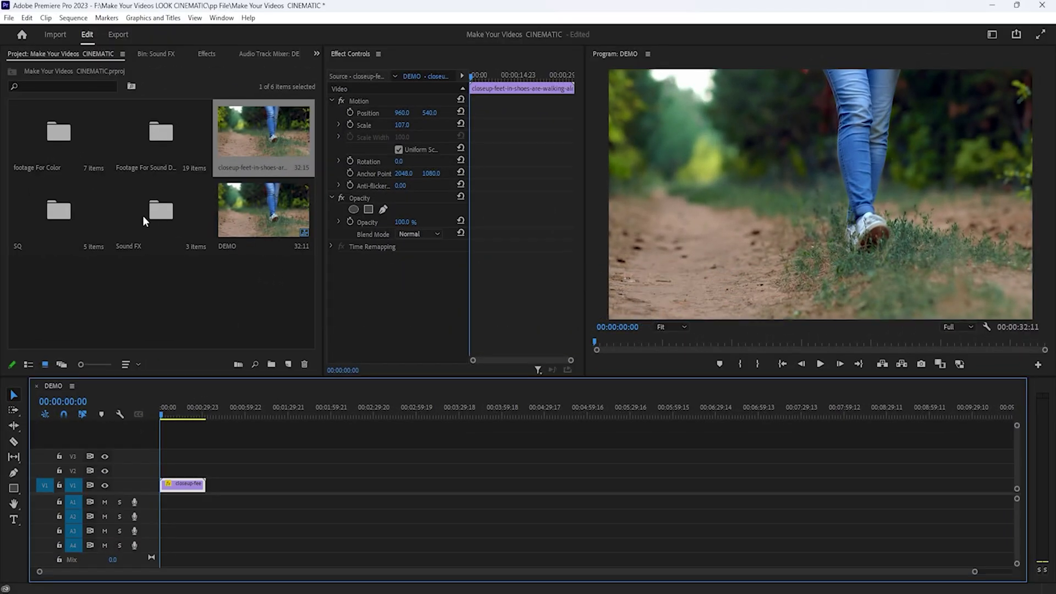
- Place Leaves Footsteps from the Sound FX bin on A1 at the sequence start and preview
double_click(143, 215)
drag(48, 136, 158, 493)
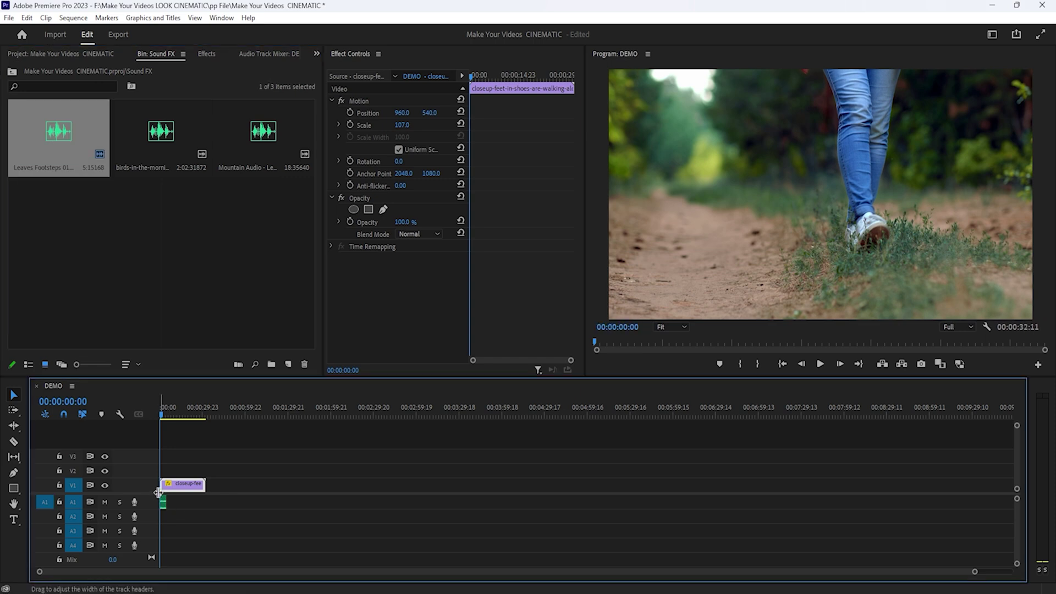
key(equal)
key(equal)
key(equal)
key(space)
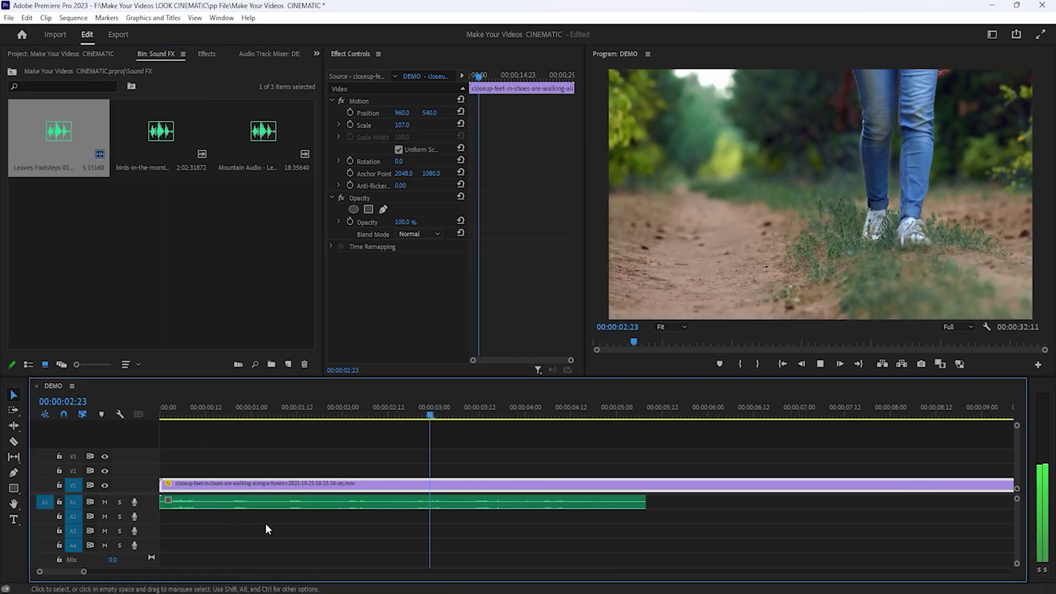
key(space)
double_click(149, 494)
click(213, 516)
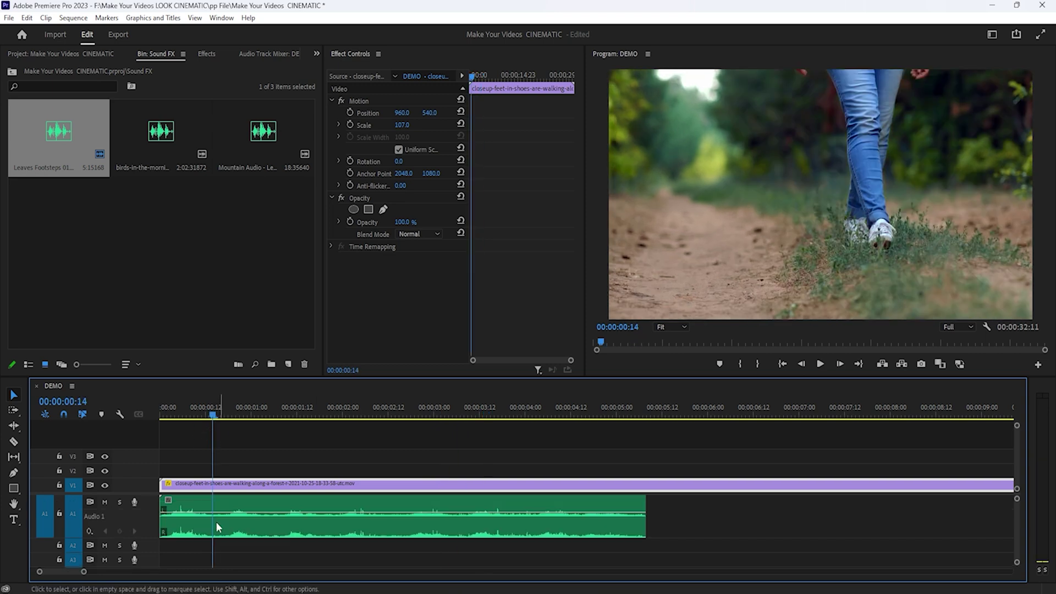
- Razor-cut the footsteps audio at three step points
click(243, 515)
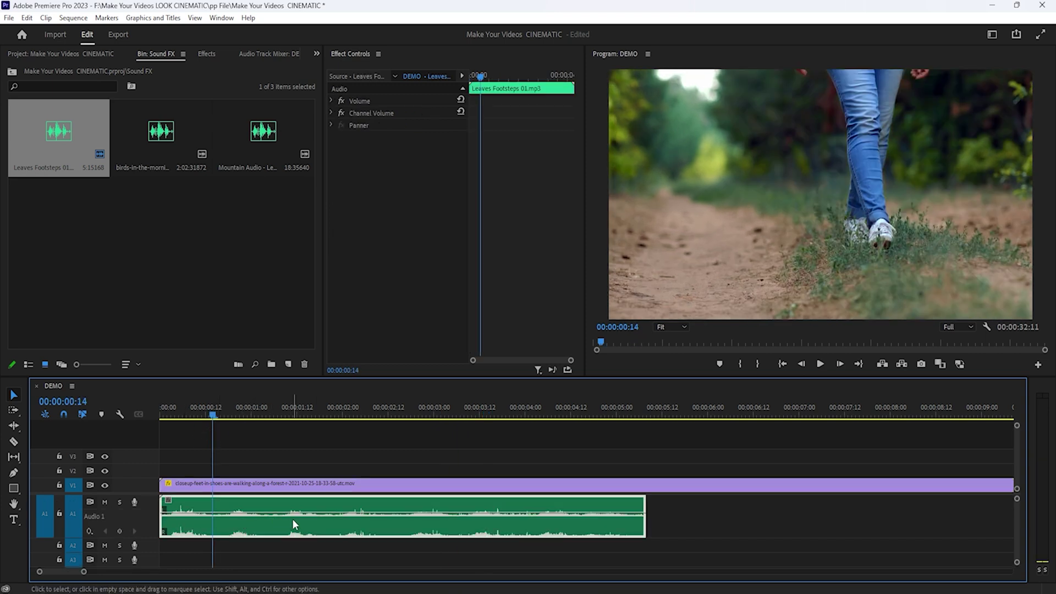
click(13, 442)
click(218, 517)
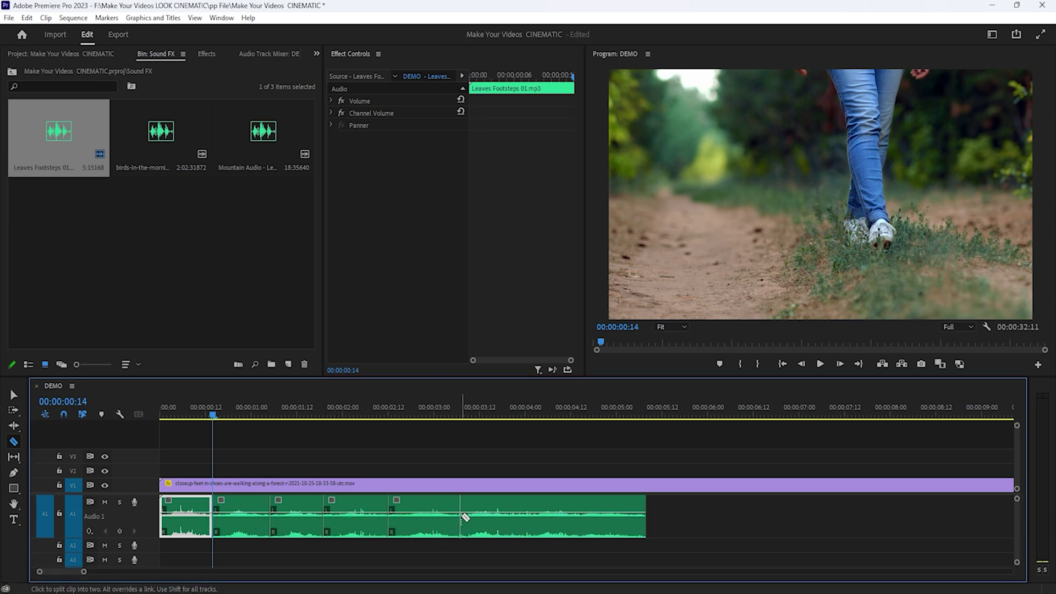
click(528, 520)
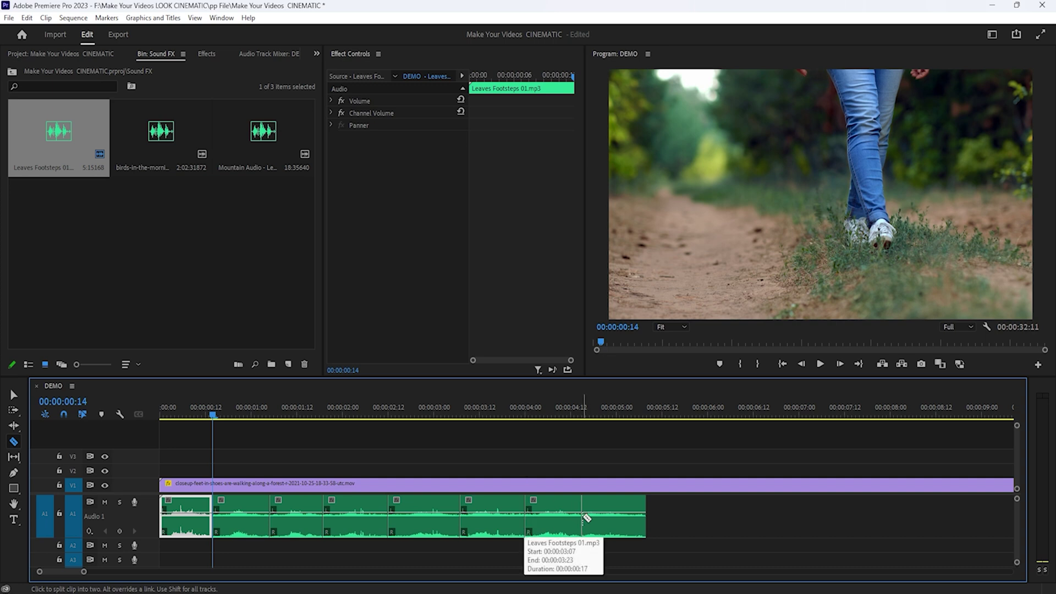
click(585, 518)
key(v)
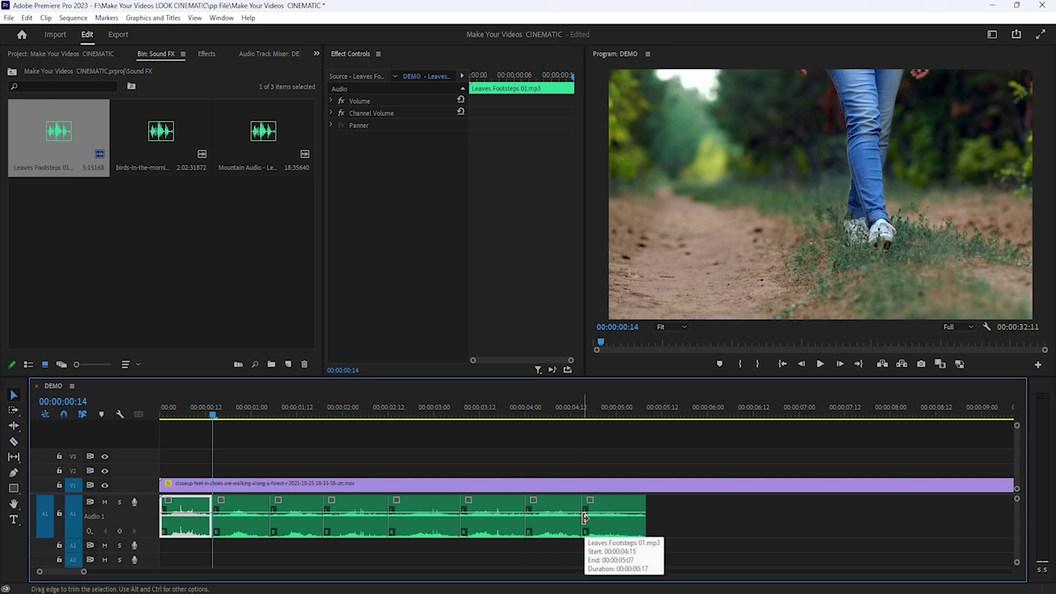
- Align the footstep pieces with the steps, trim one piece's end, and preview the sequence
drag(211, 413, 187, 427)
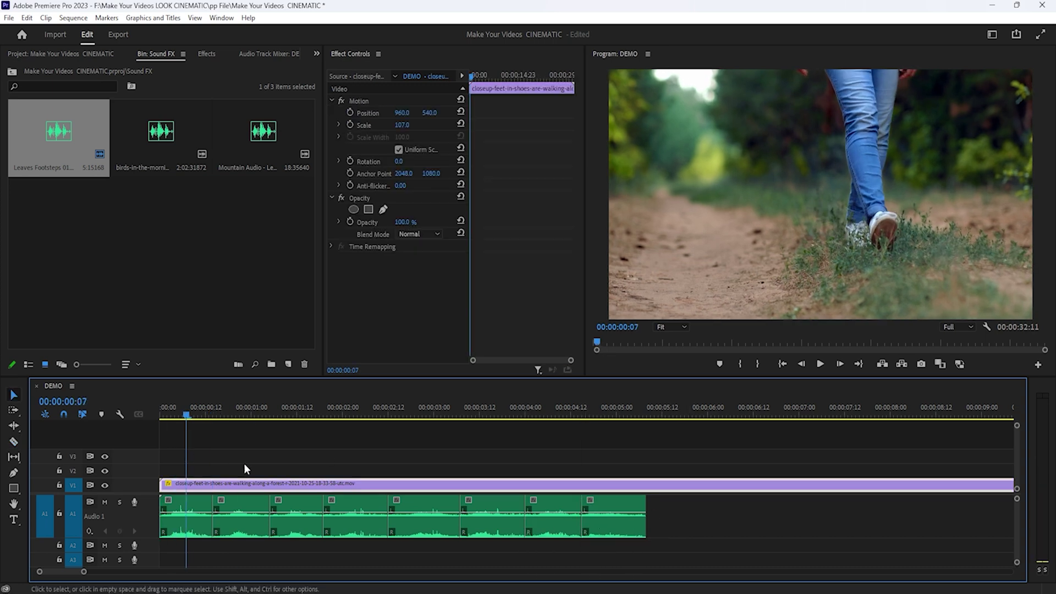
drag(178, 505, 206, 499)
click(205, 499)
key(space)
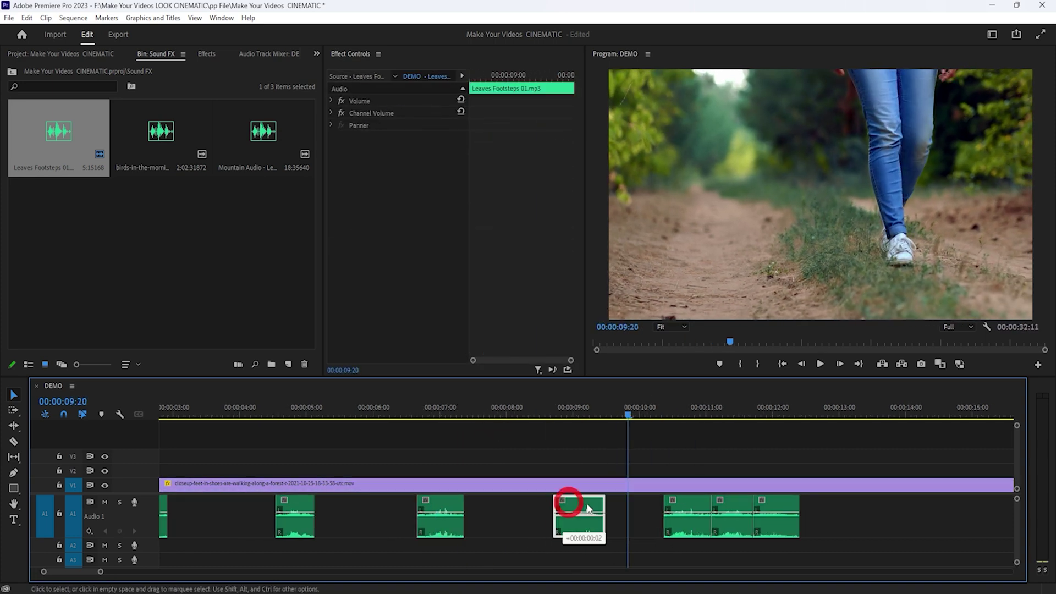
drag(848, 506, 855, 506)
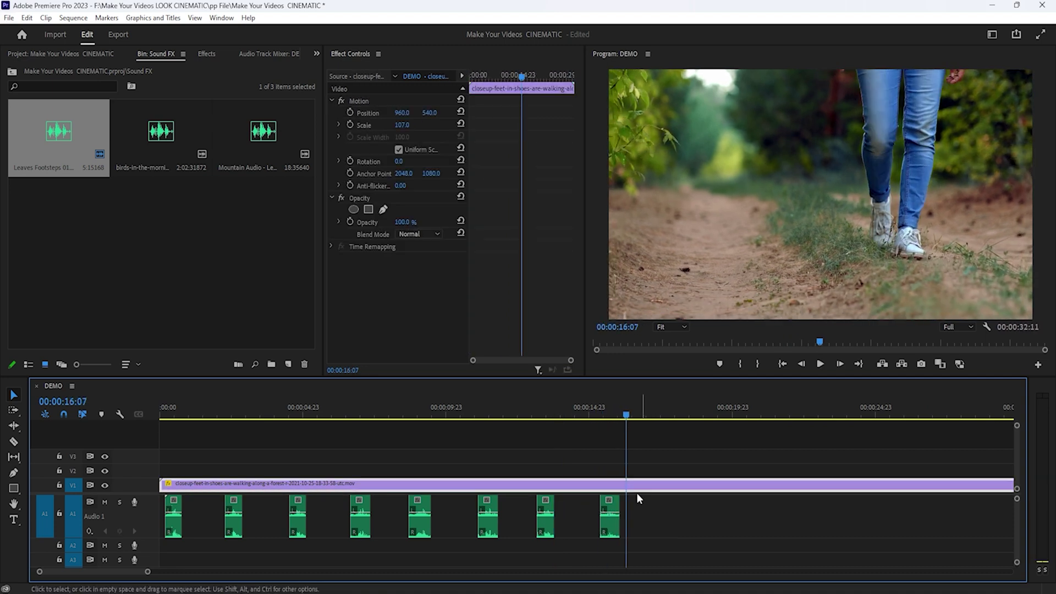
click(222, 480)
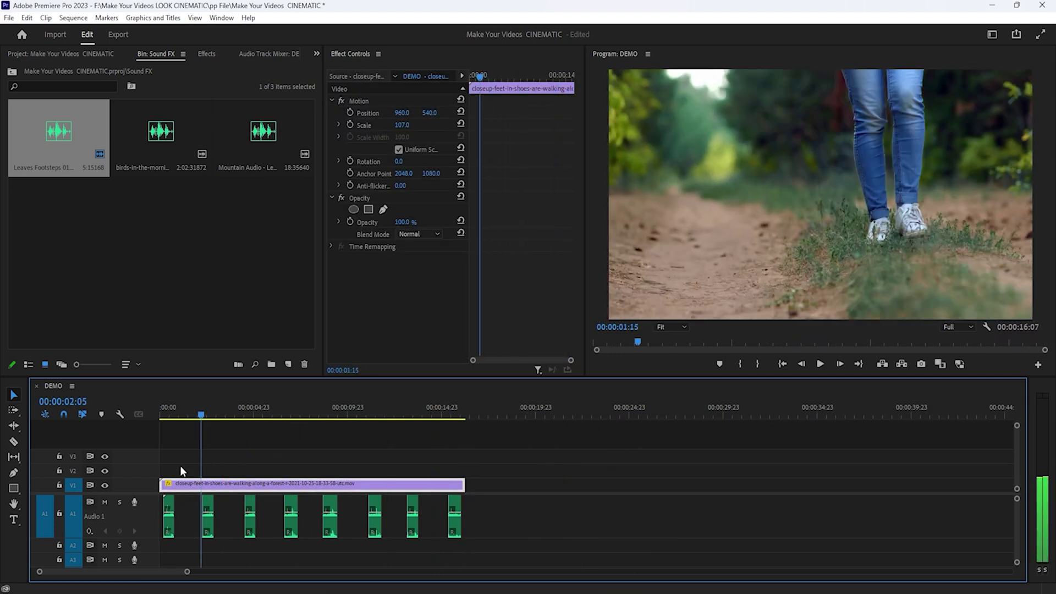
key(space)
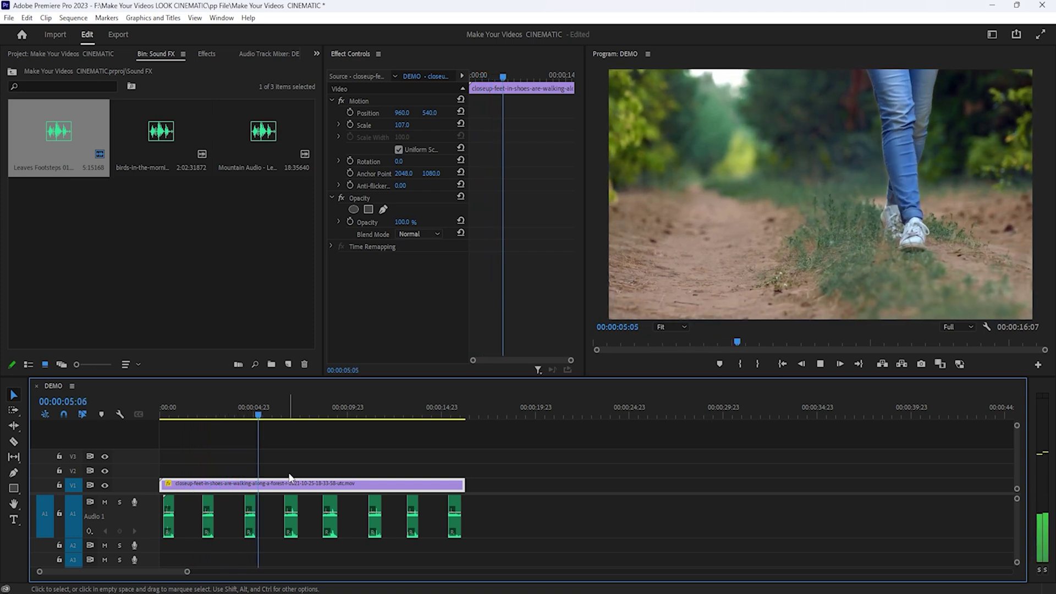
key(space)
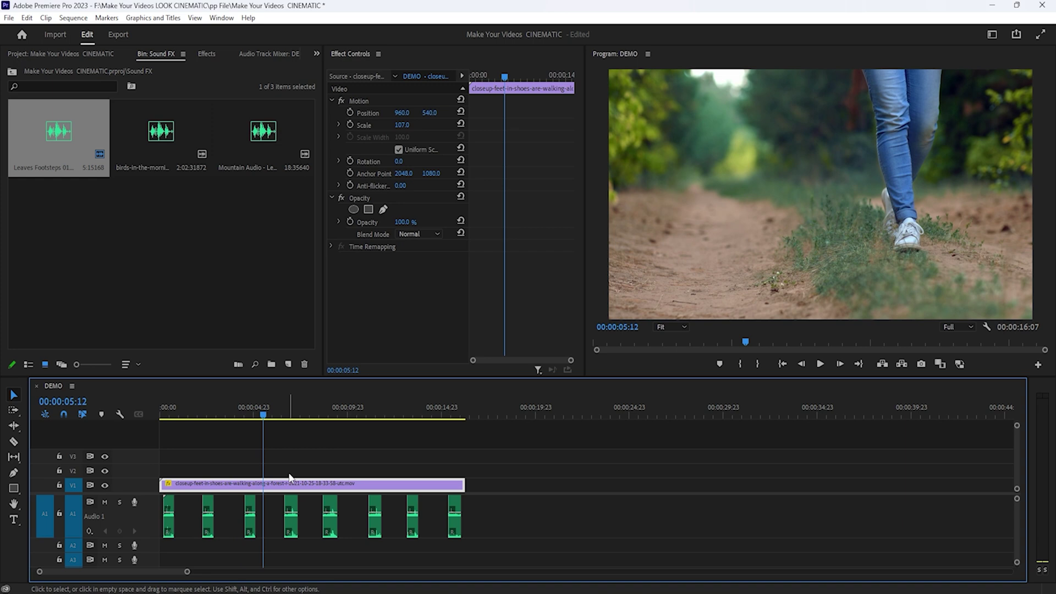
- Add birds-in-the-morning to A2 and preview it from the sequence start
click(151, 130)
mouse_move(302, 497)
mouse_down()
mouse_move(249, 555)
mouse_move(165, 551)
mouse_up()
key(Home)
key(space)
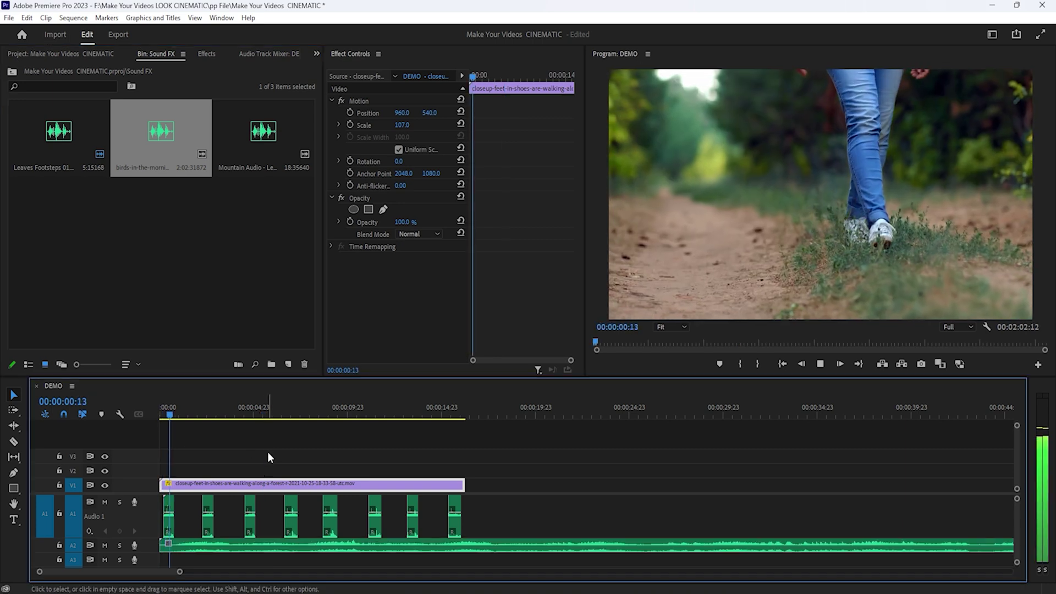
key(space)
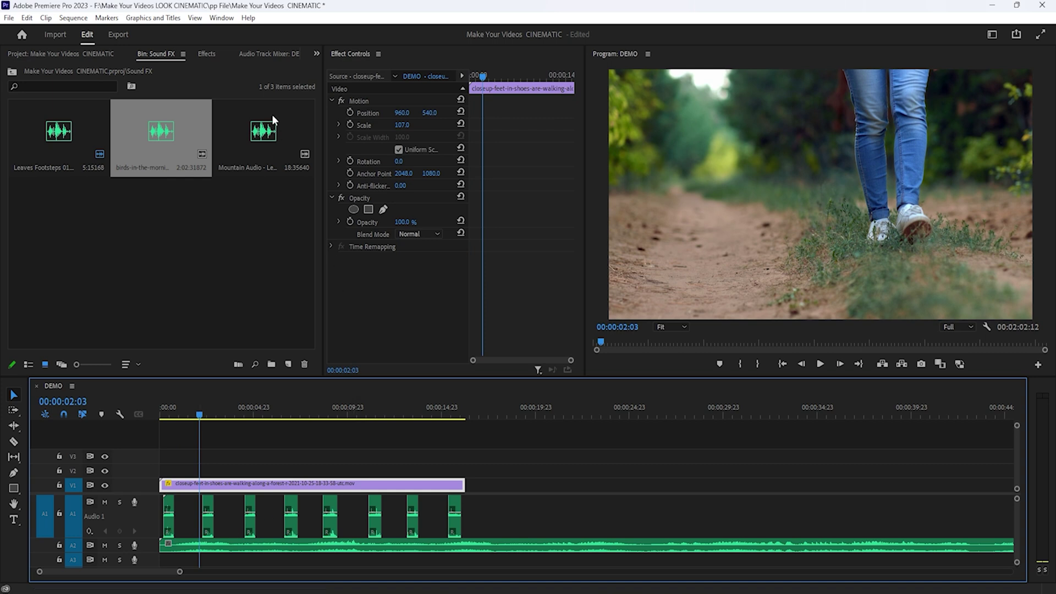
- Lower the Audio 2 fader to about -22.6 dB and cut the birdsong at 16:11
click(257, 56)
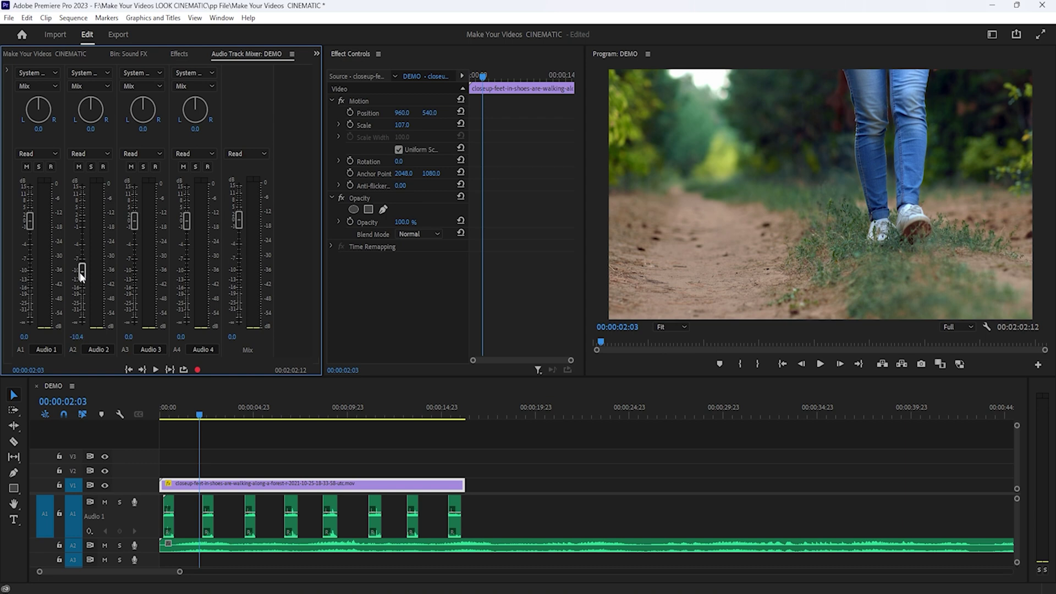
key(space)
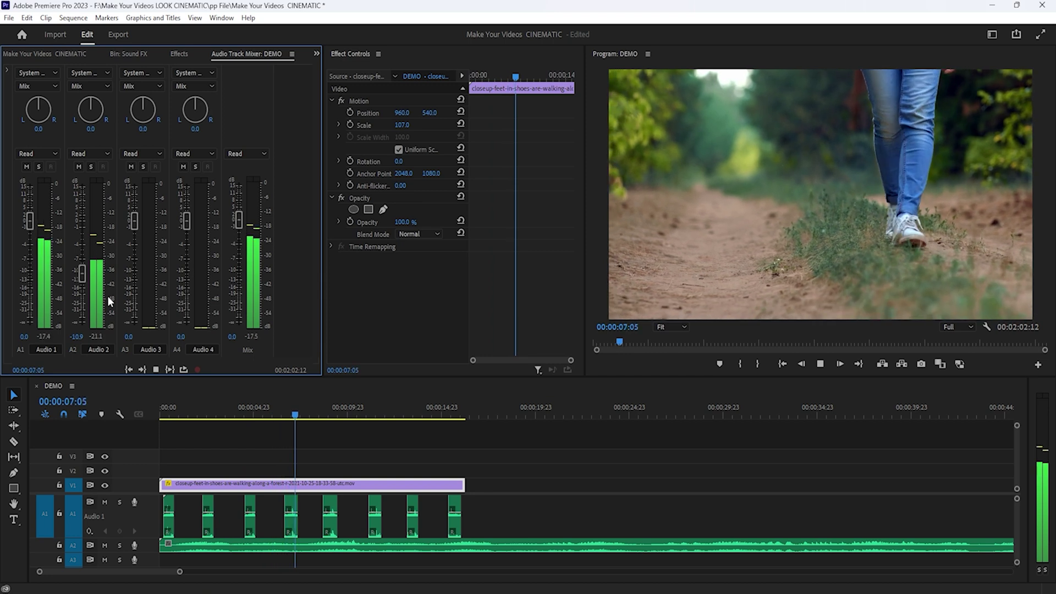
key(space)
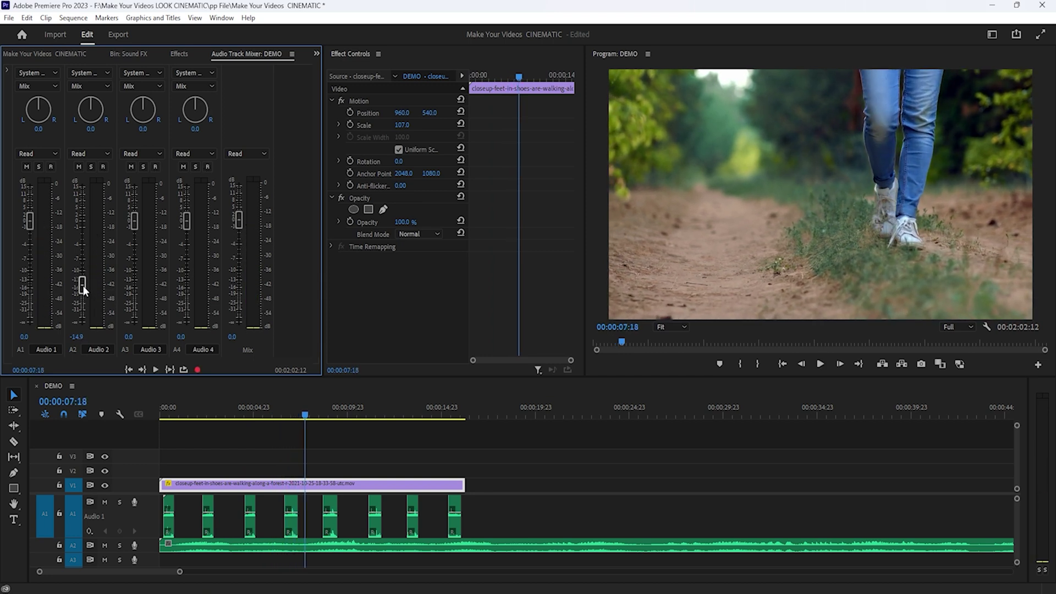
key(space)
drag(83, 289, 83, 296)
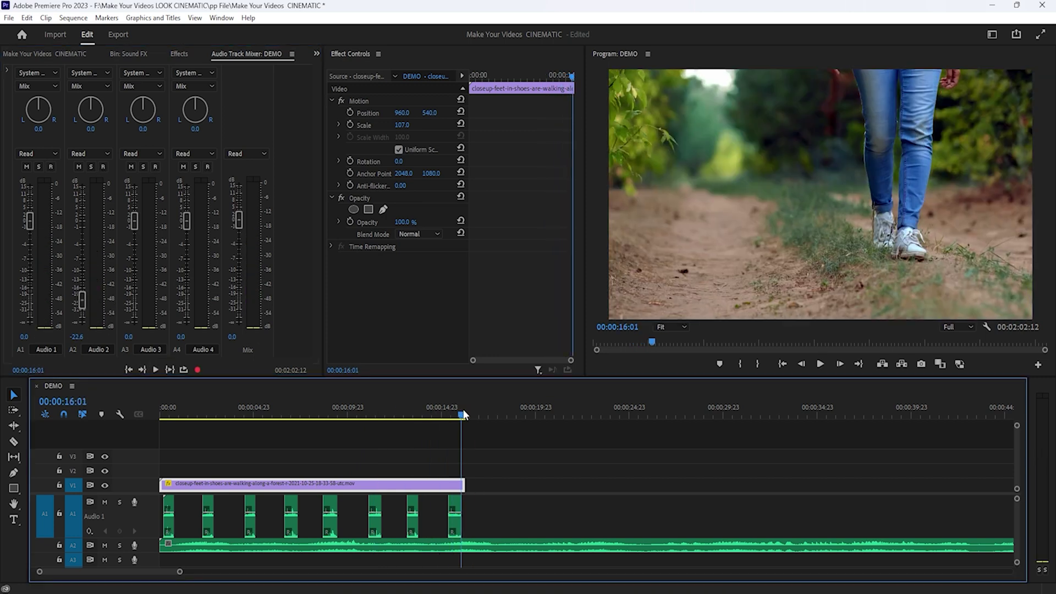
click(509, 550)
key(space)
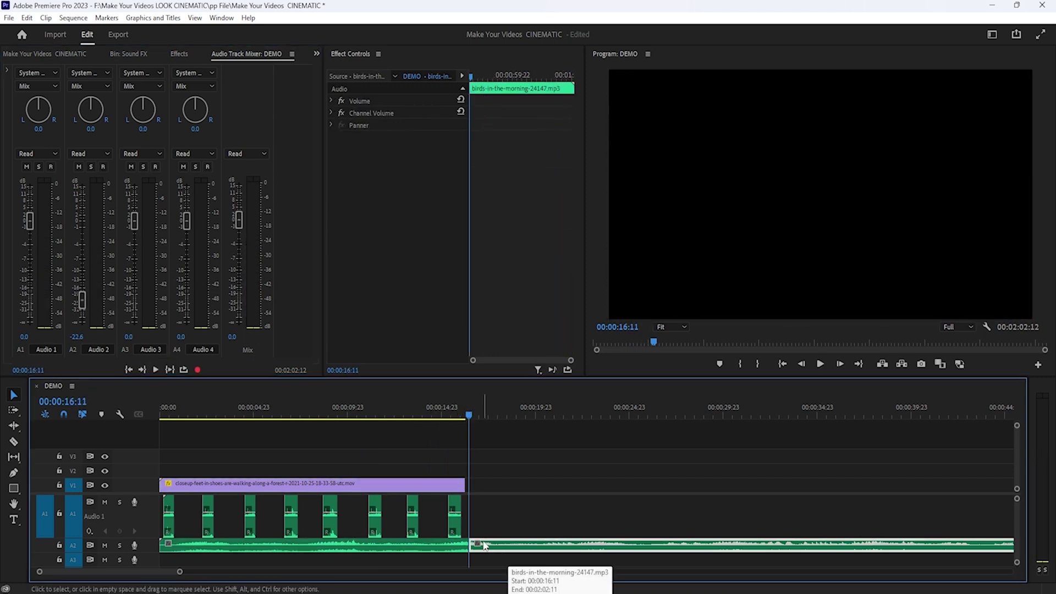
- Delete the birdsong past the cut, add a default fade-out at its end, and preview
key(Delete)
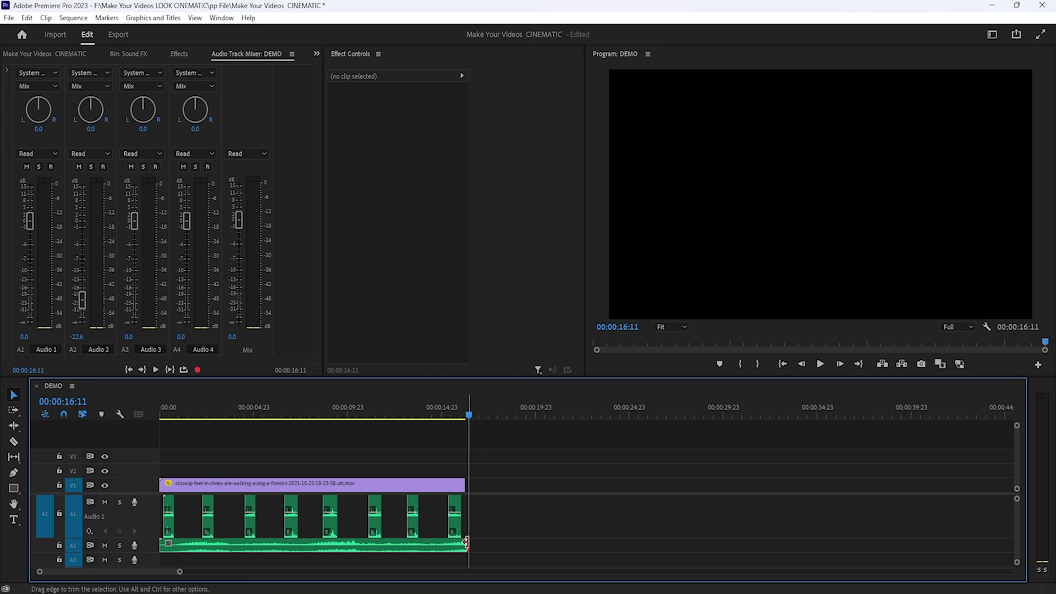
right_click(466, 543)
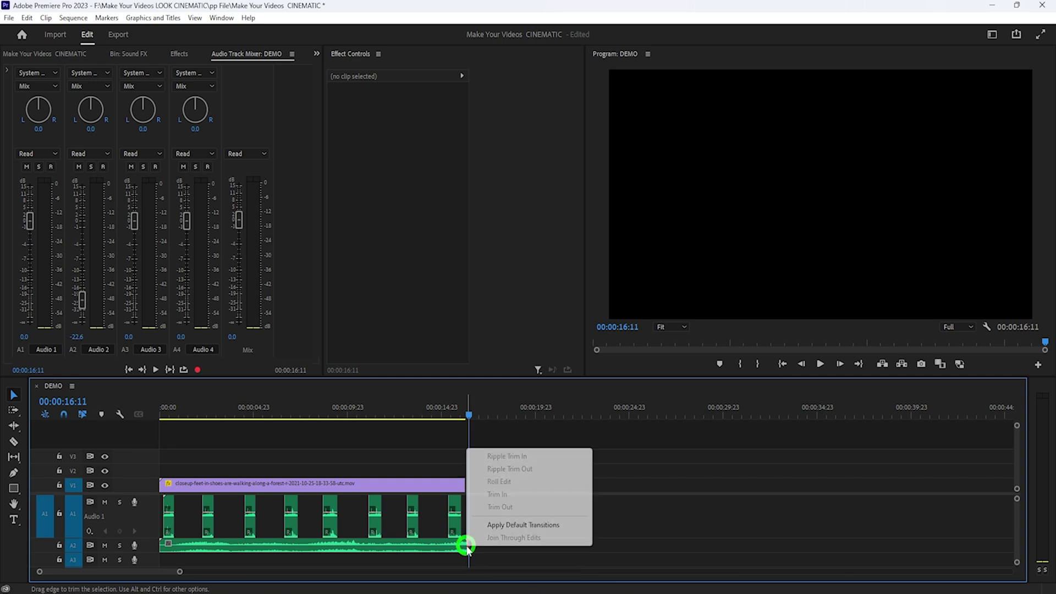
click(496, 531)
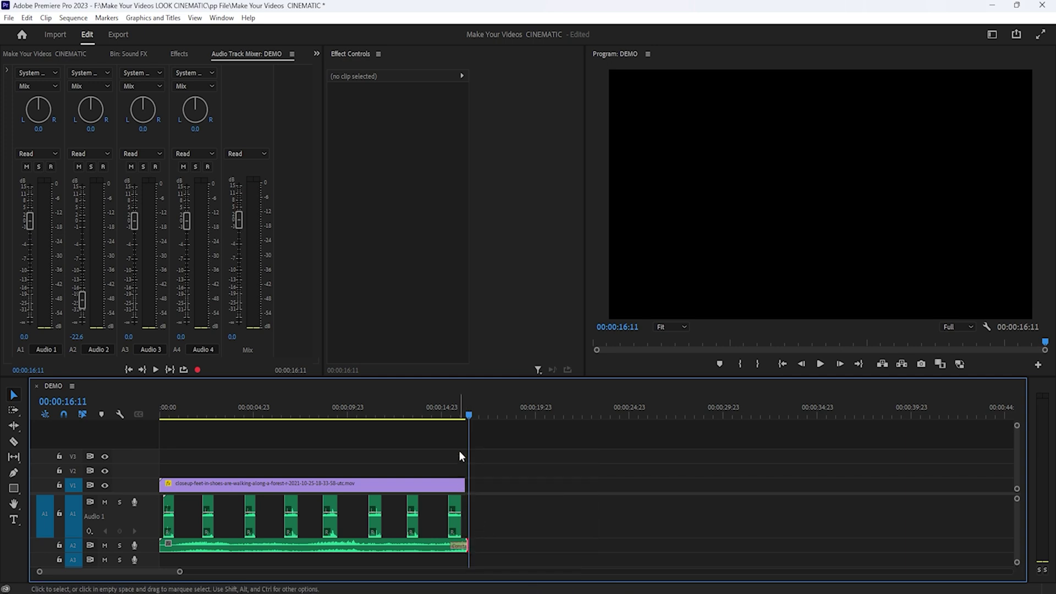
click(305, 536)
key(space)
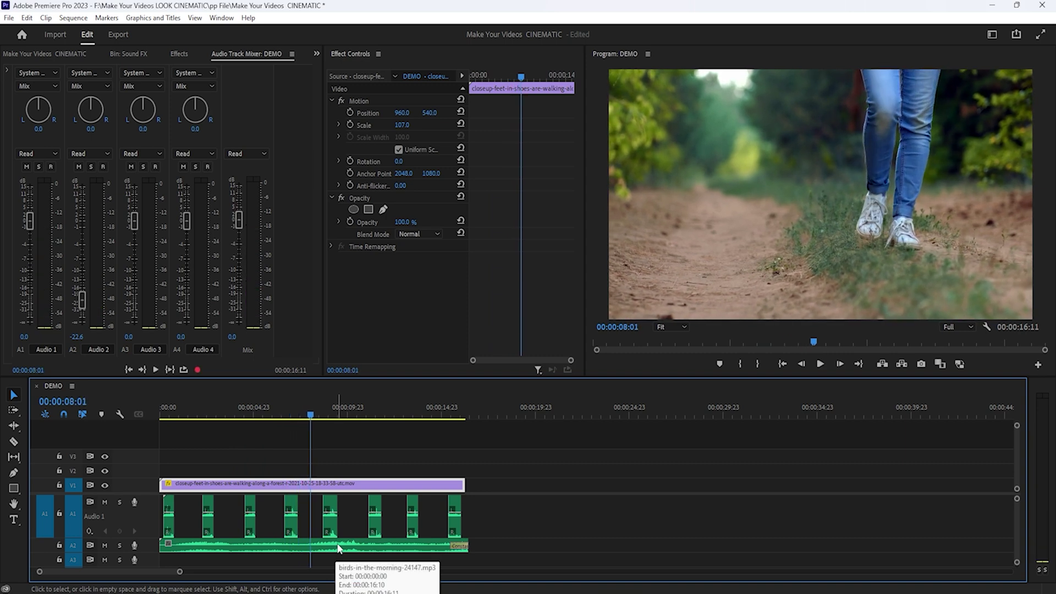
click(128, 53)
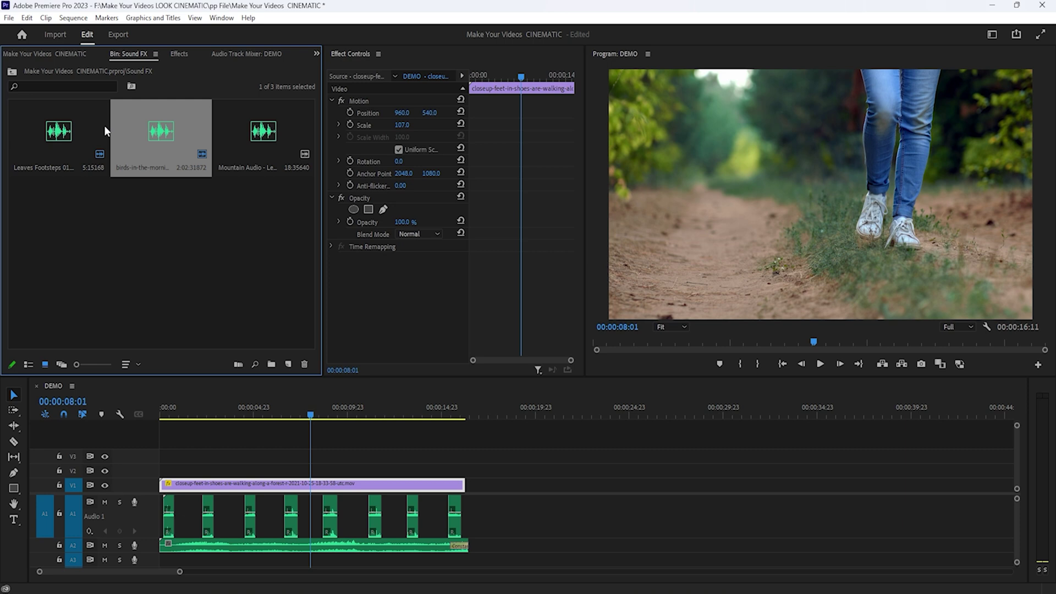
- Place Mountain Audio - Leaves Rustling.mp3 on A3, preview it, and trim it to the video's end
click(253, 138)
drag(248, 137, 188, 563)
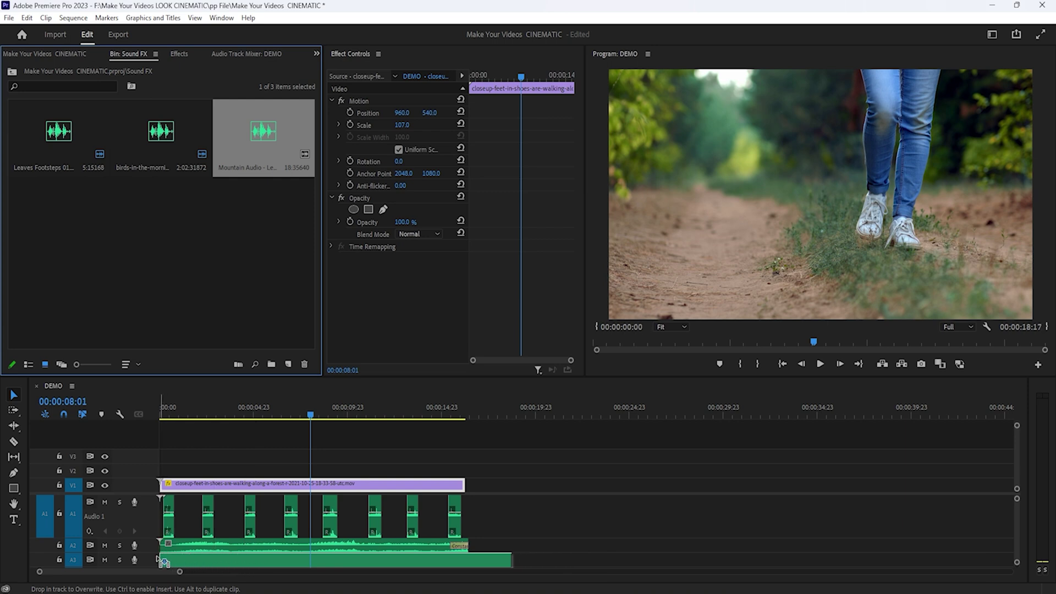
drag(163, 563, 163, 563)
click(230, 563)
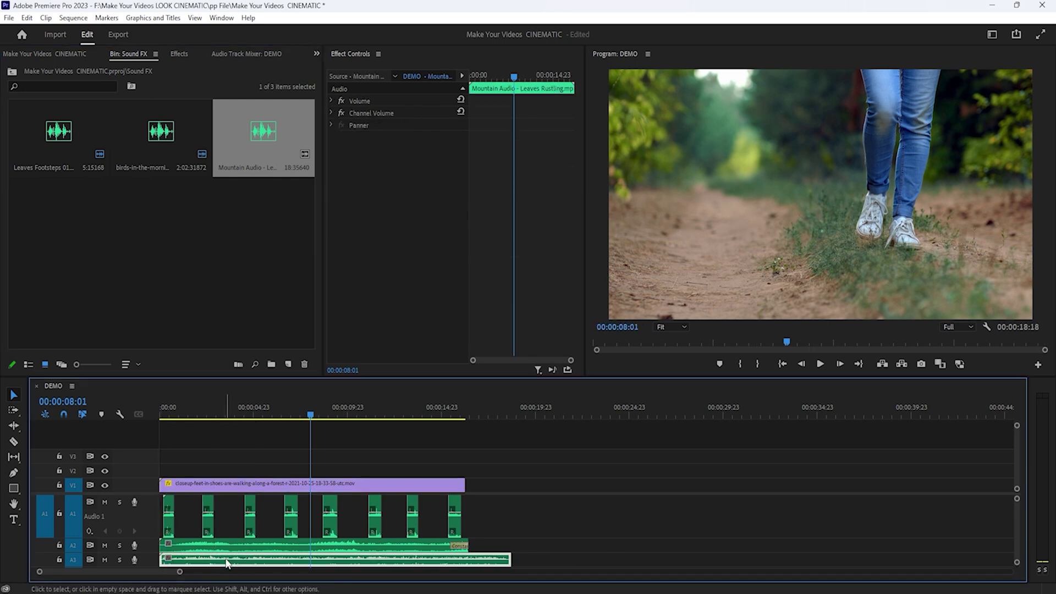
key(space)
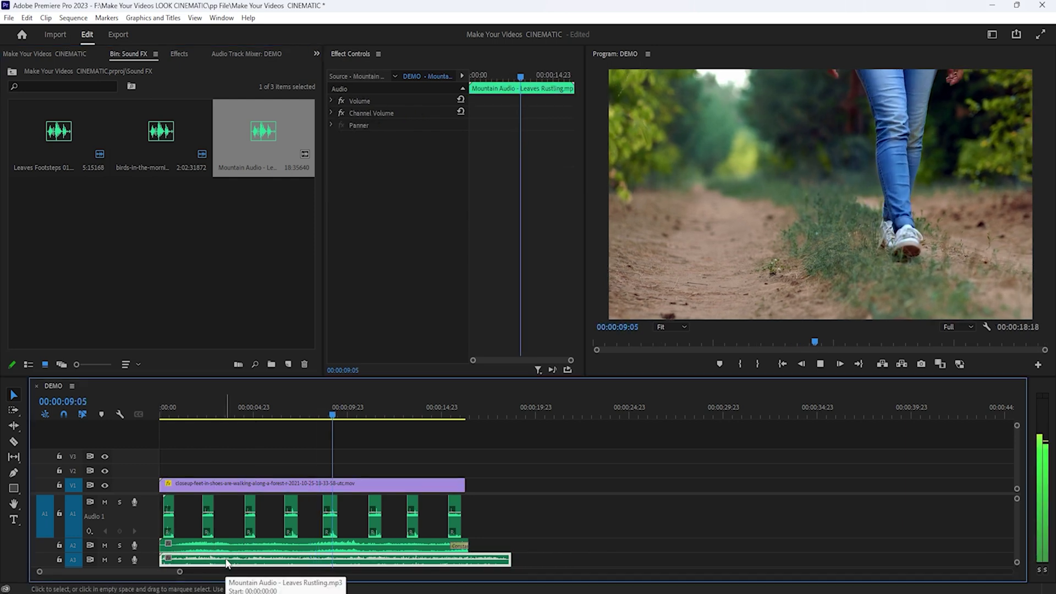
key(space)
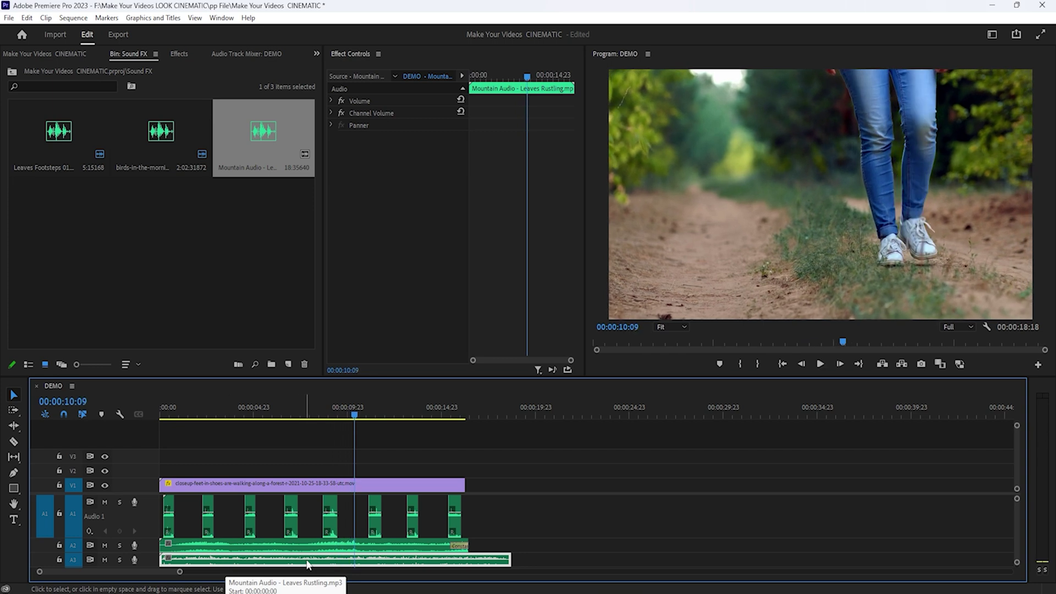
drag(511, 561, 468, 561)
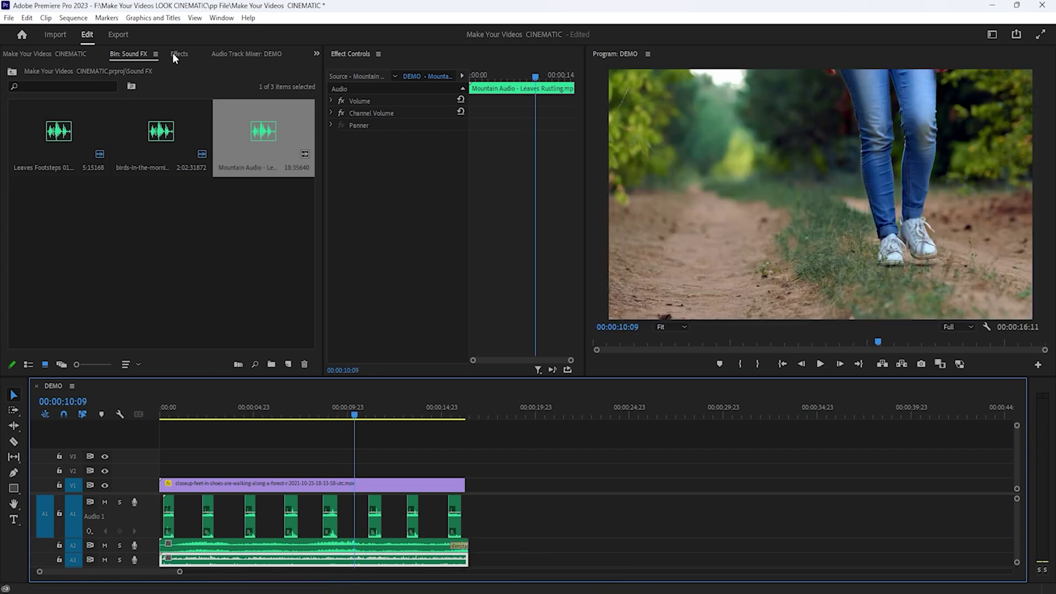
click(252, 52)
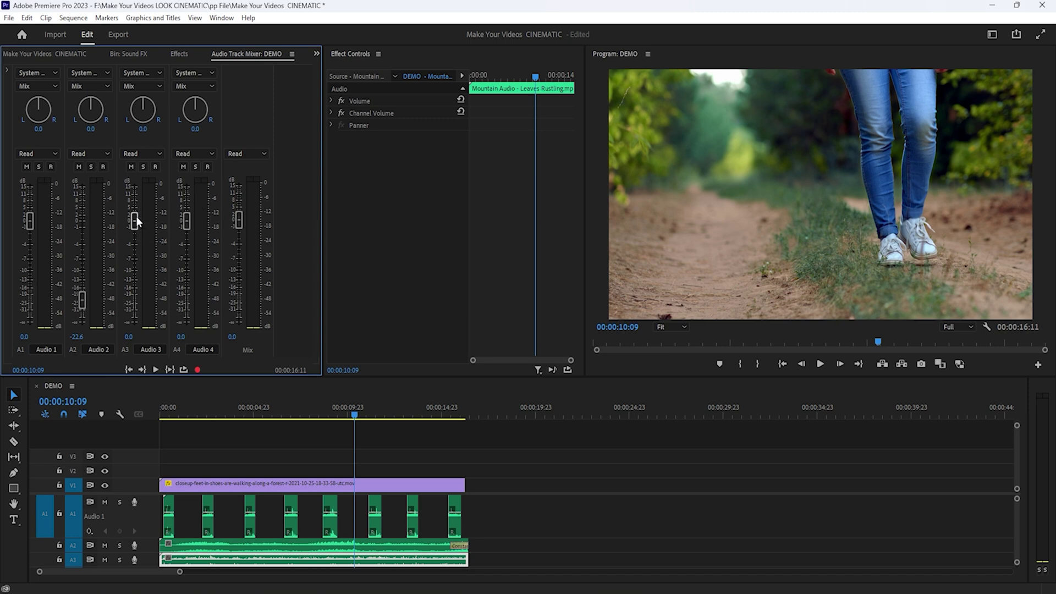
- Pull the Audio 3 rustling fader down to about -22.6 dB and preview the mix
drag(137, 216, 136, 288)
click(176, 435)
key(Home)
key(space)
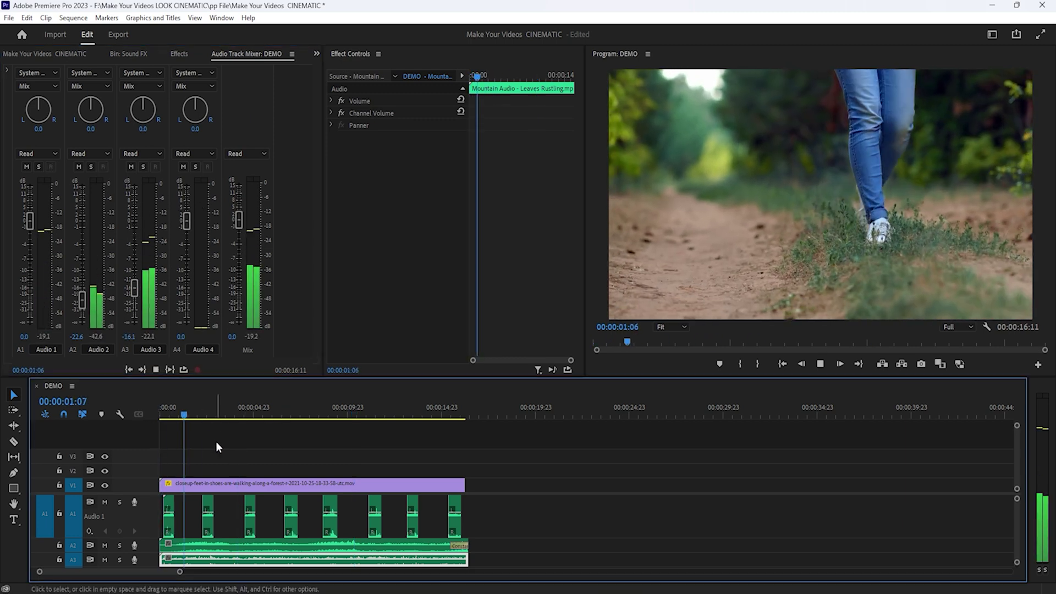
click(141, 283)
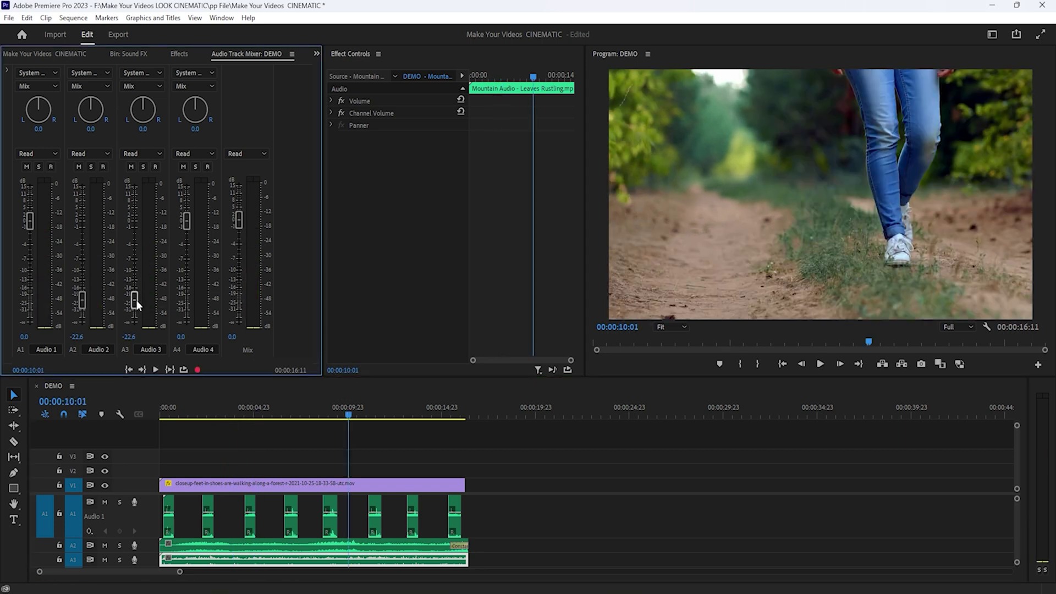
key(space)
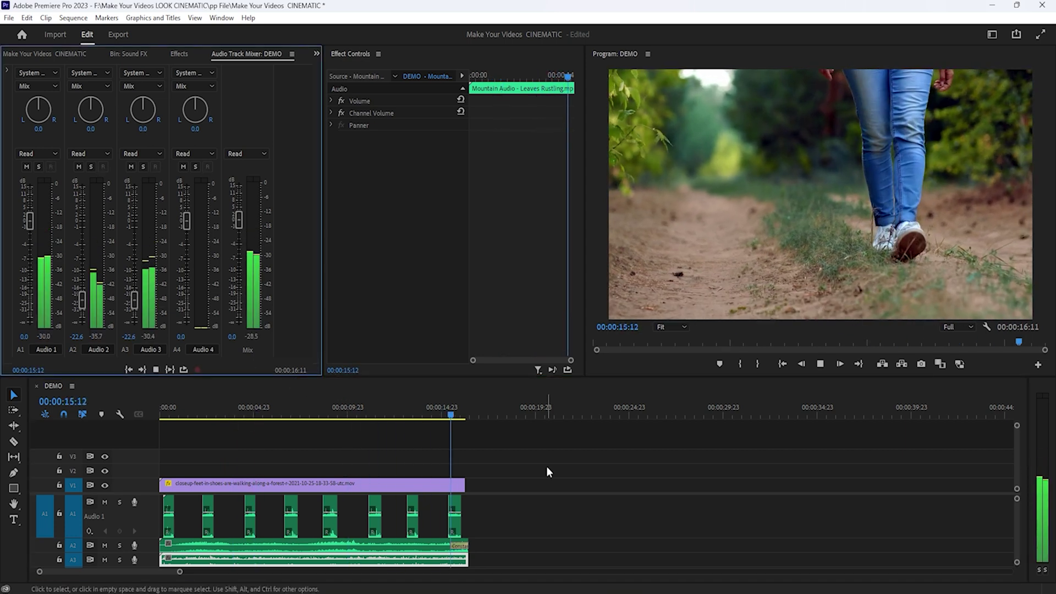
key(space)
- Lower the Audio 1 footsteps to about -1.8 dB and replay the sequence
click(169, 424)
key(space)
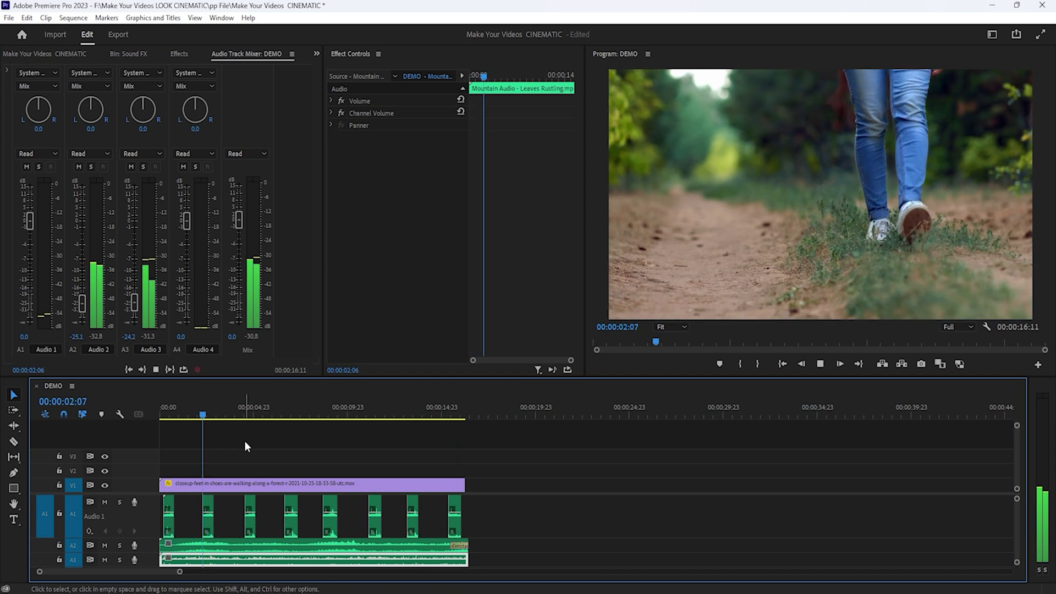
key(space)
drag(29, 222, 31, 232)
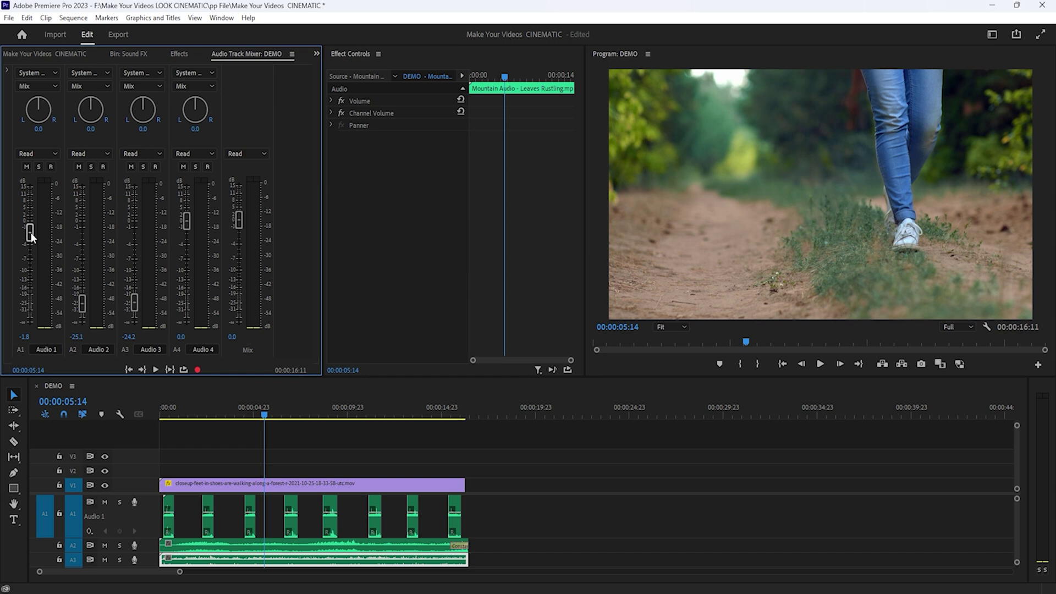
key(space)
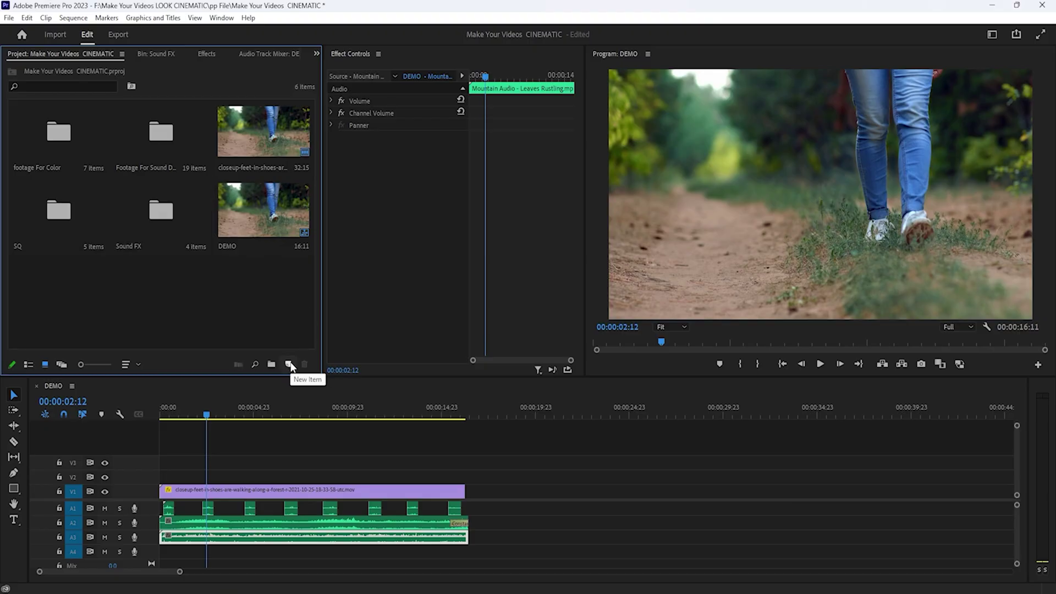
- Create a 1920x1080 adjustment layer, place it on V2, and stretch it to the footage's length
click(289, 363)
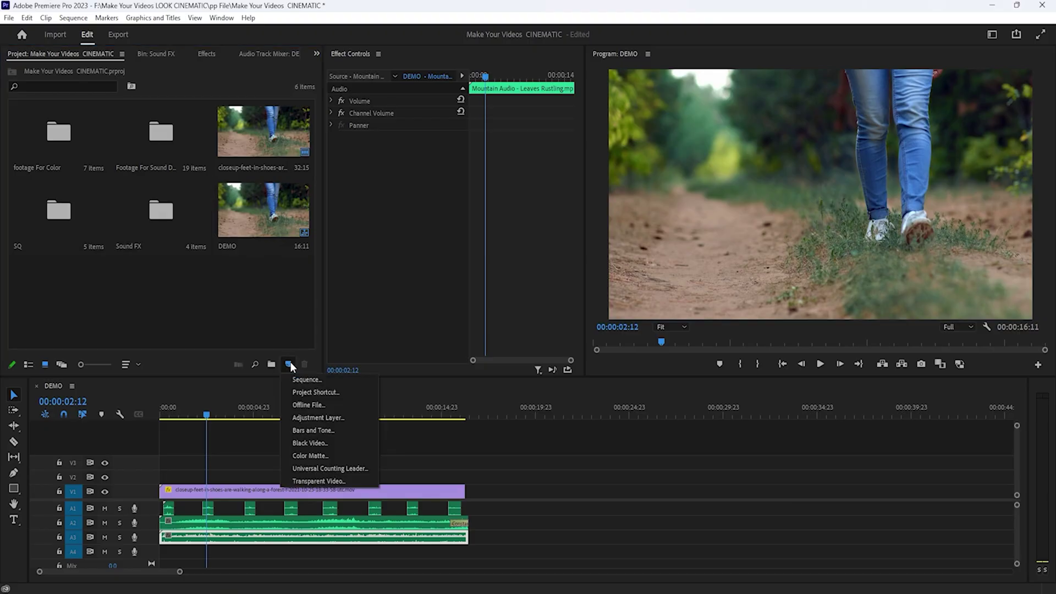
click(333, 418)
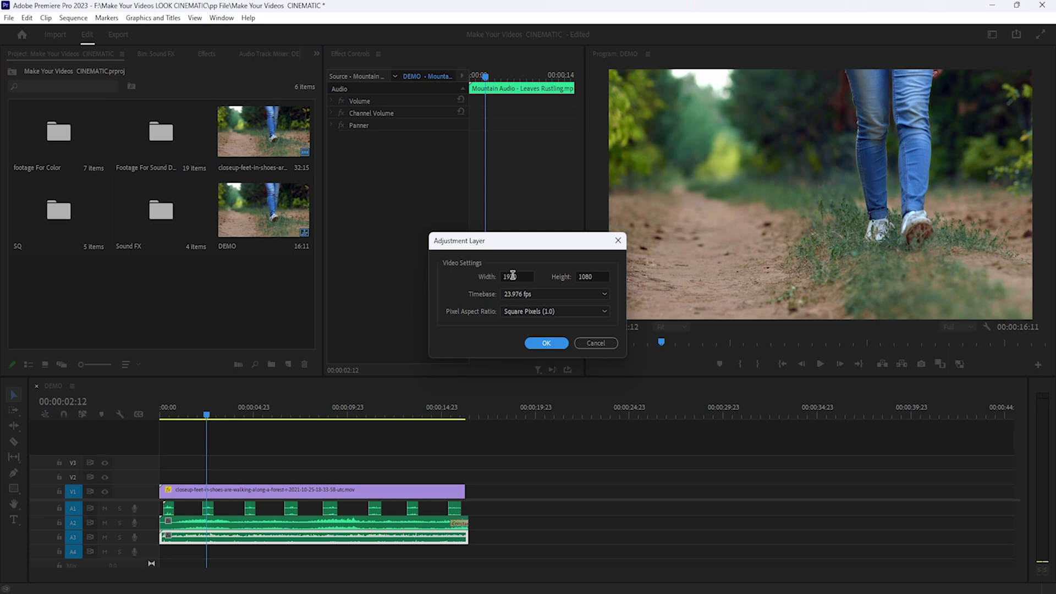
click(548, 343)
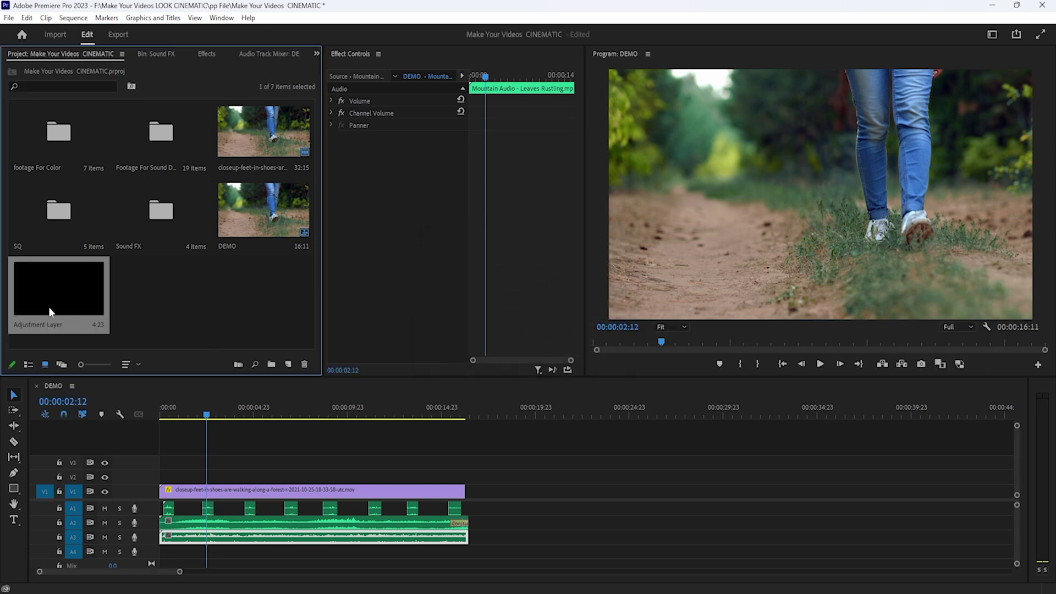
drag(176, 416, 204, 477)
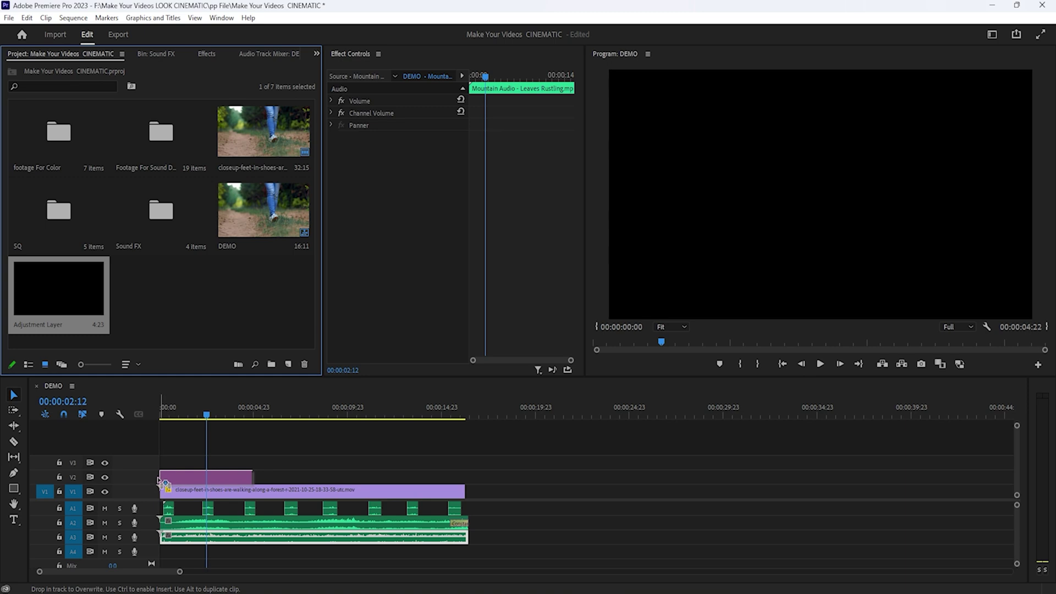
drag(252, 476, 464, 476)
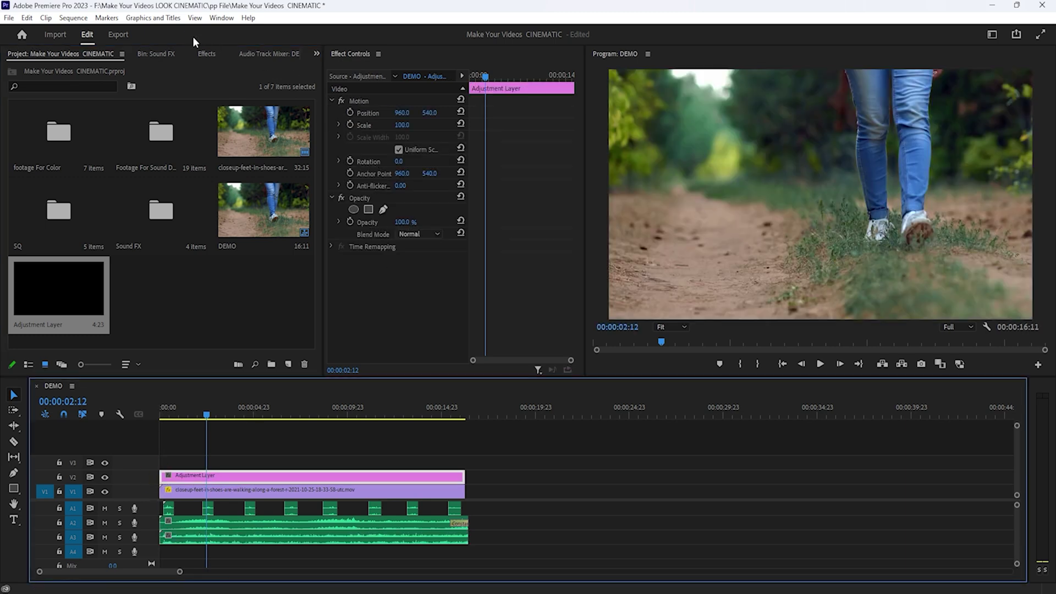
- Show the Lumetri Color panel, look through its Curves settings, and select the V2 adjustment layer
click(221, 18)
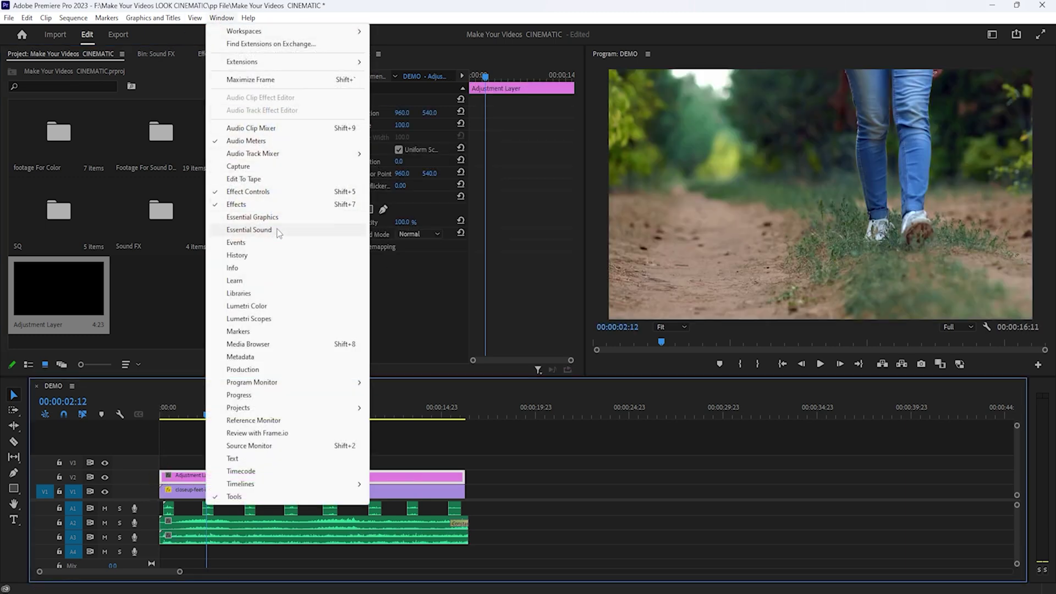
click(276, 304)
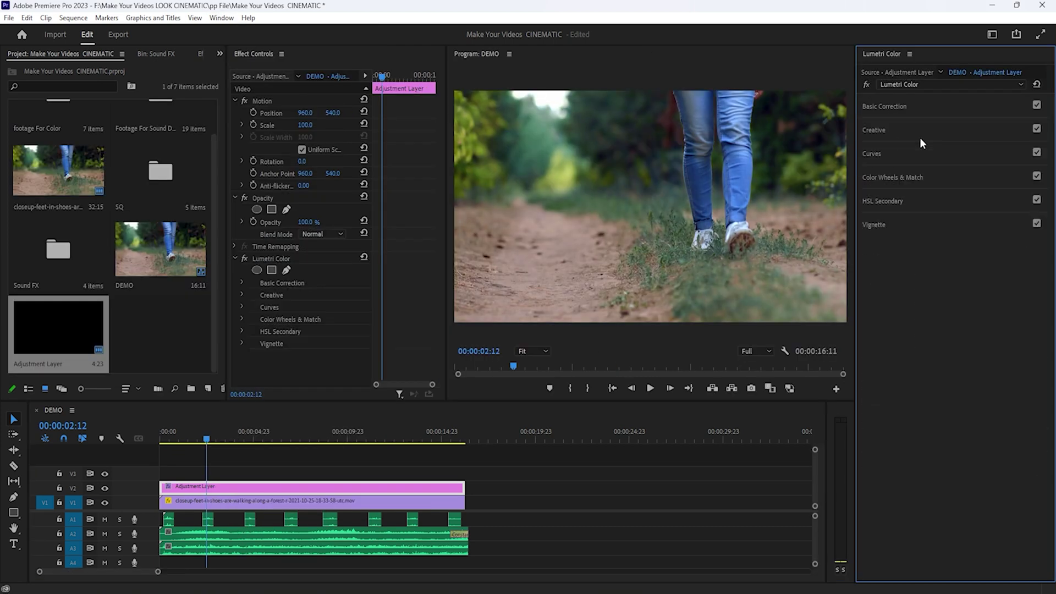
click(917, 154)
click(928, 264)
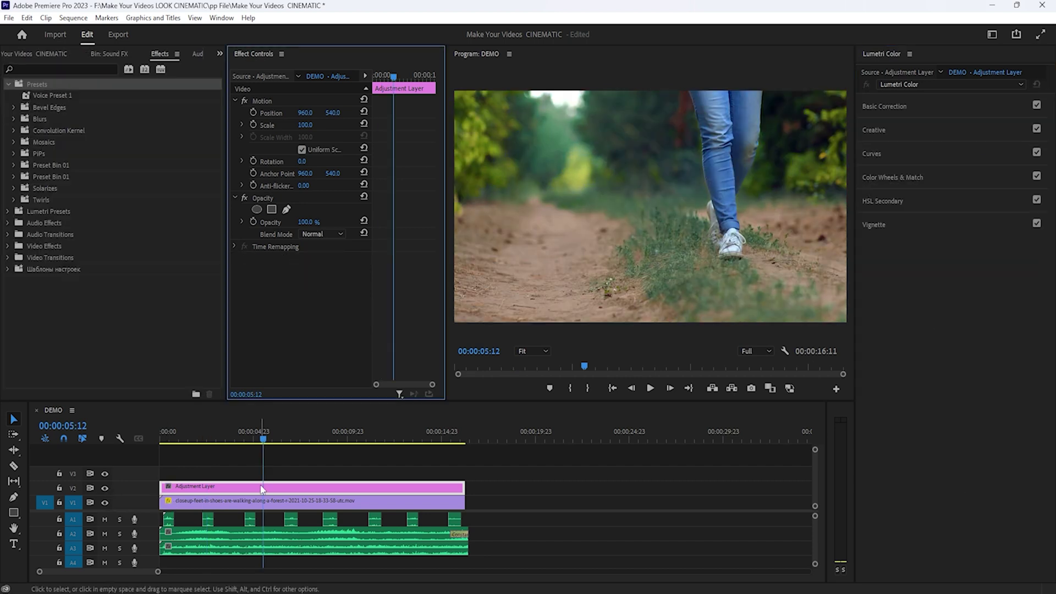
click(258, 487)
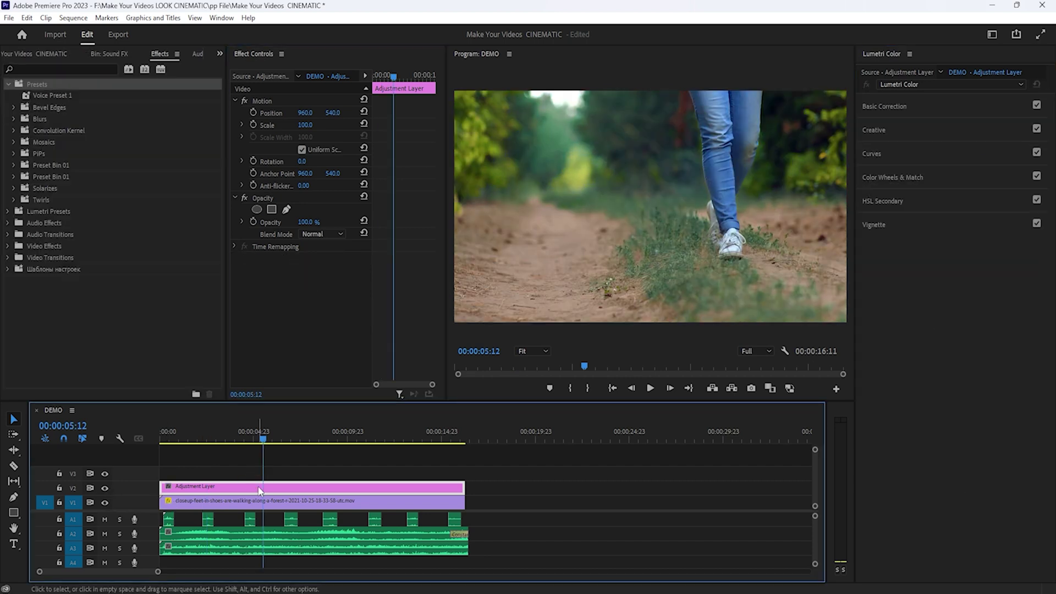
- Import the COLOR PRESET file into the Presets folder with Import Presets
right_click(44, 81)
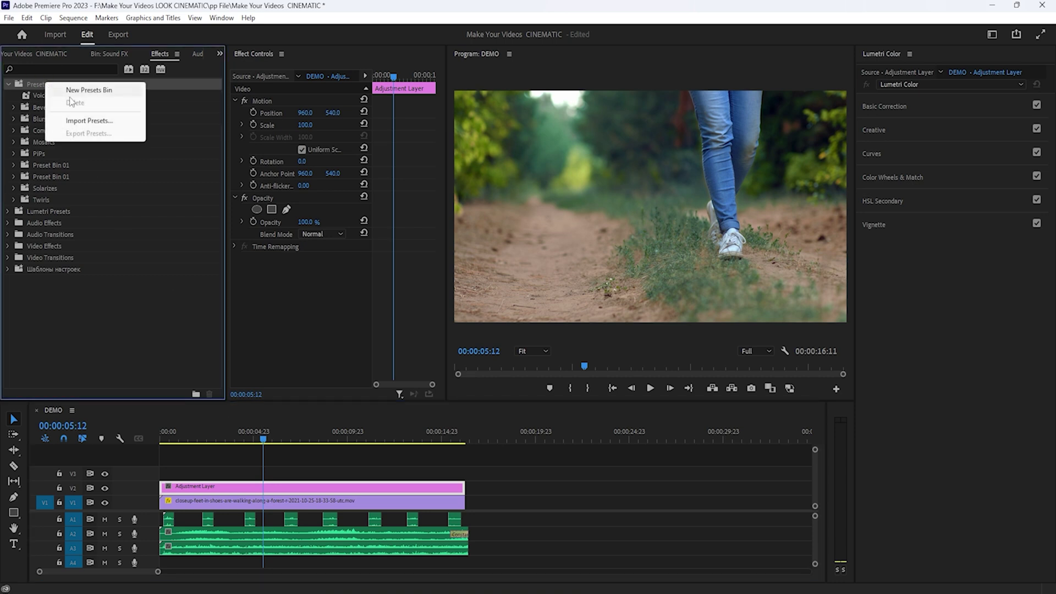
click(84, 123)
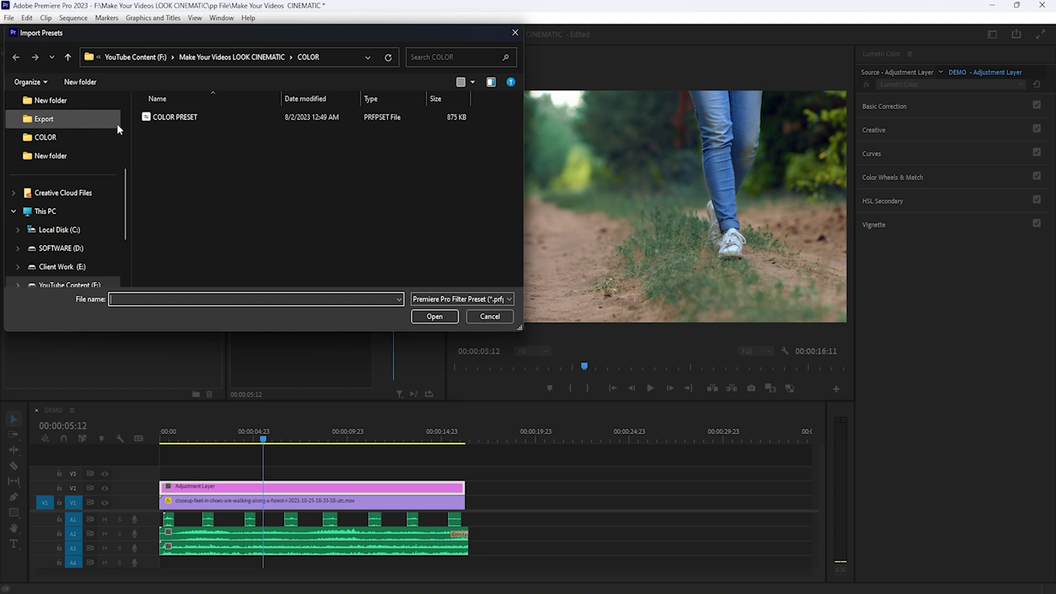
click(153, 117)
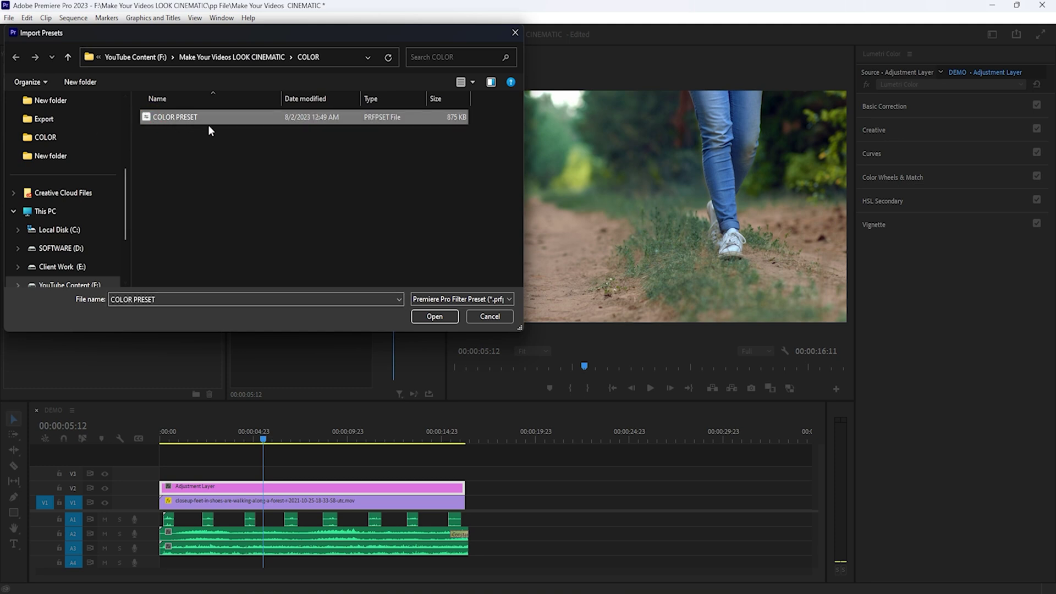
click(431, 316)
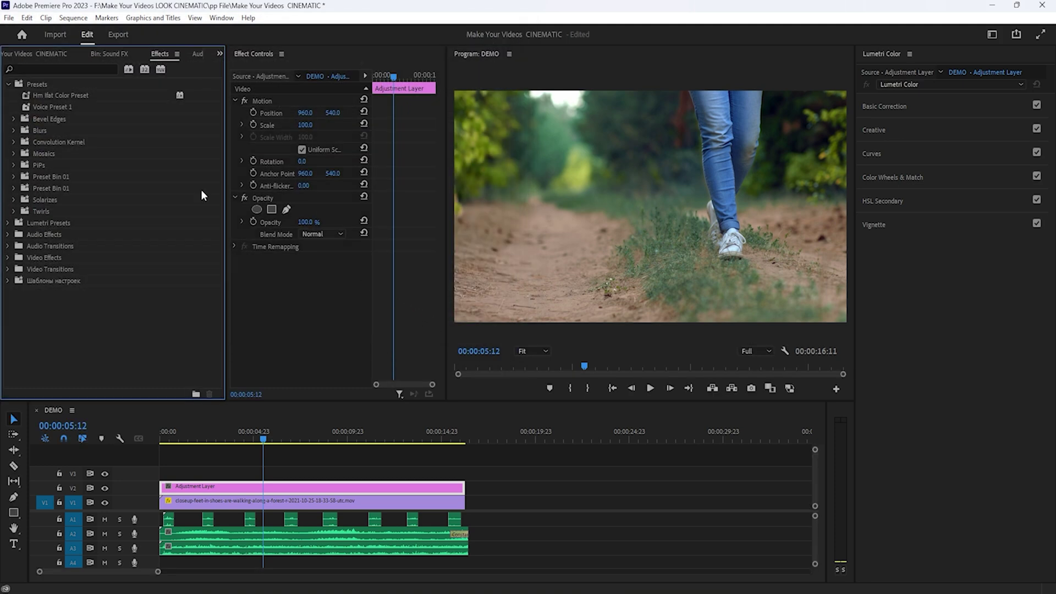
- Apply the Hm Ifat Color Preset to the Adjustment Layer clip and play back the teal grade
click(55, 97)
drag(55, 96, 280, 490)
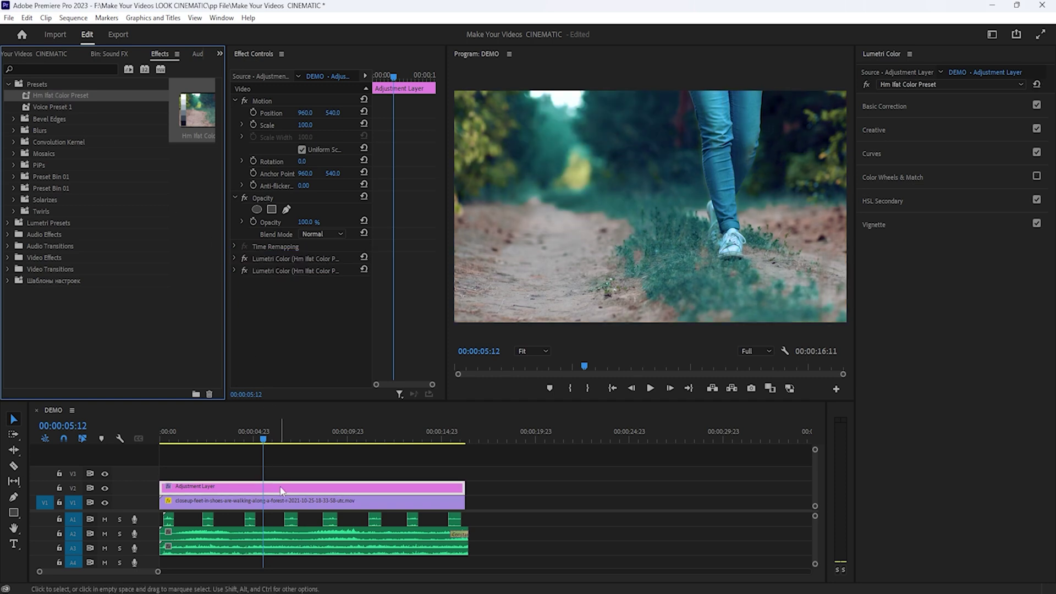
key(space)
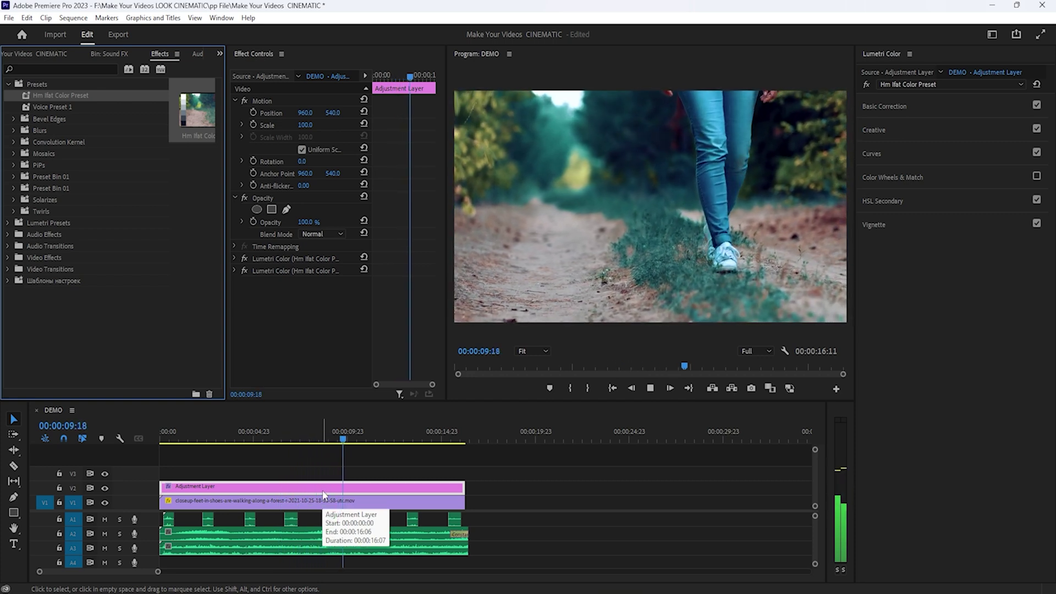
key(space)
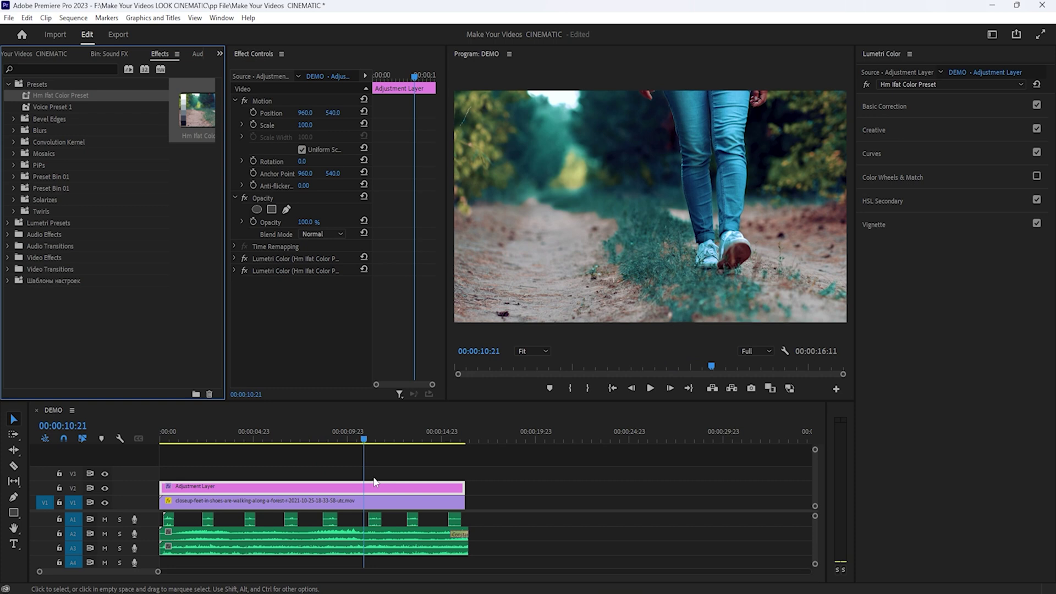
- Find the Crop effect in Effects and apply it to the Adjustment Layer
click(53, 69)
text(c)
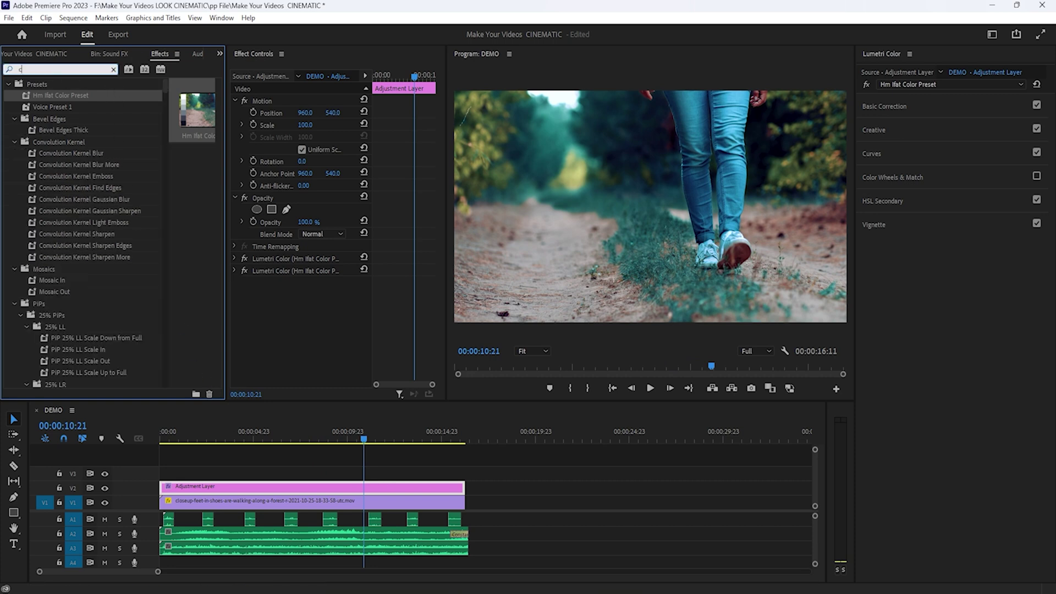
text(rop)
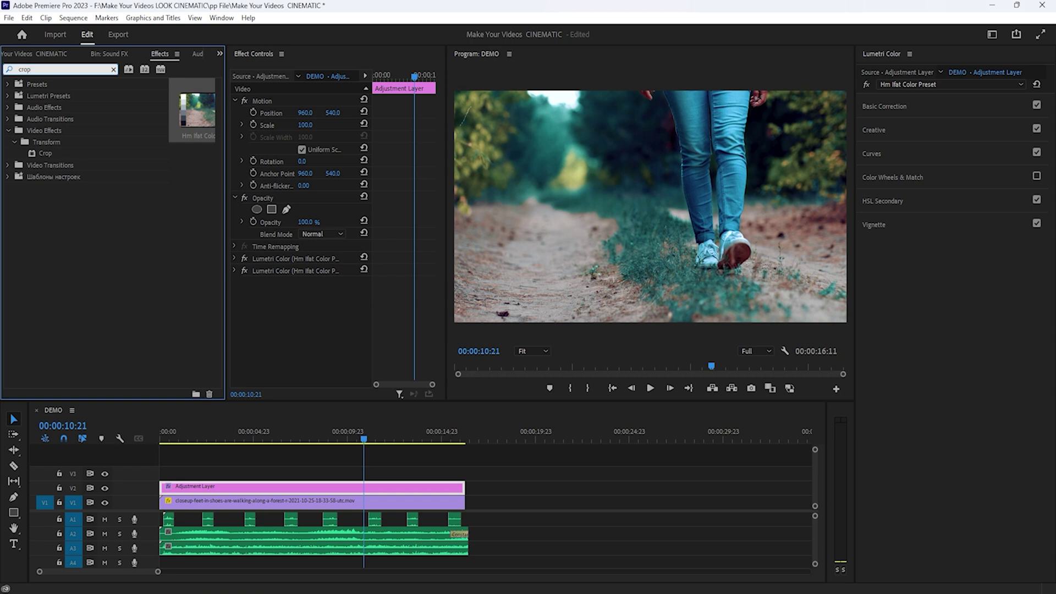
click(49, 154)
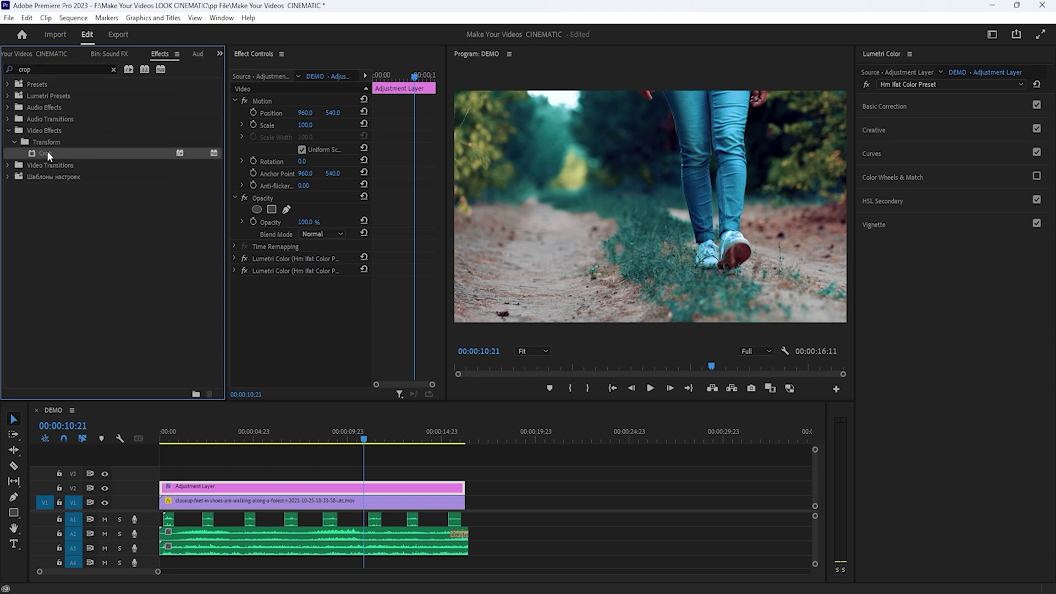
drag(47, 151, 304, 487)
scroll(386, 262, down, 1)
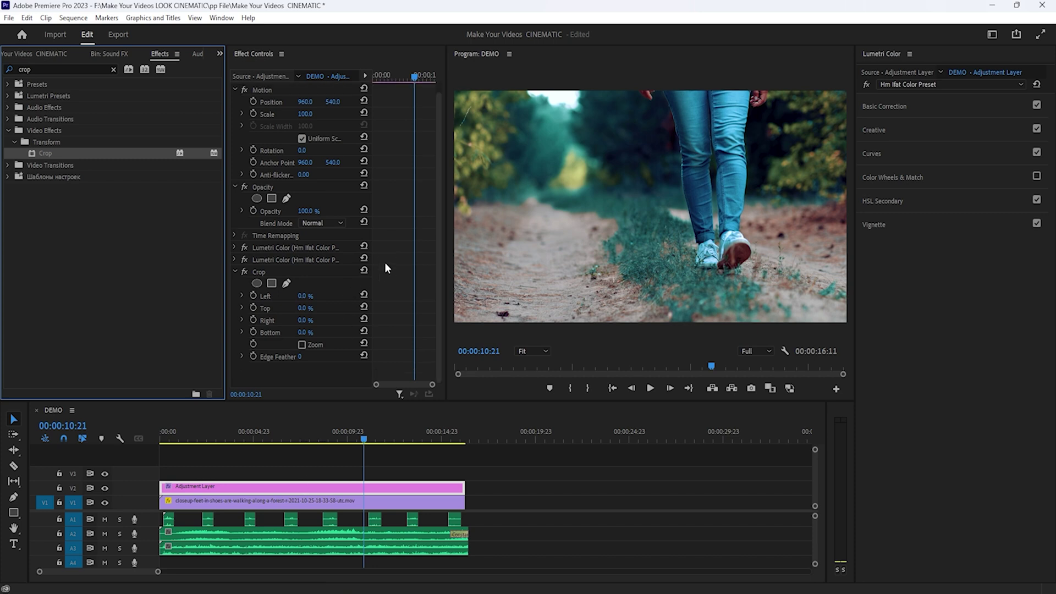
- Set the Crop effect's Top and Bottom values to 11%
click(305, 308)
text(11)
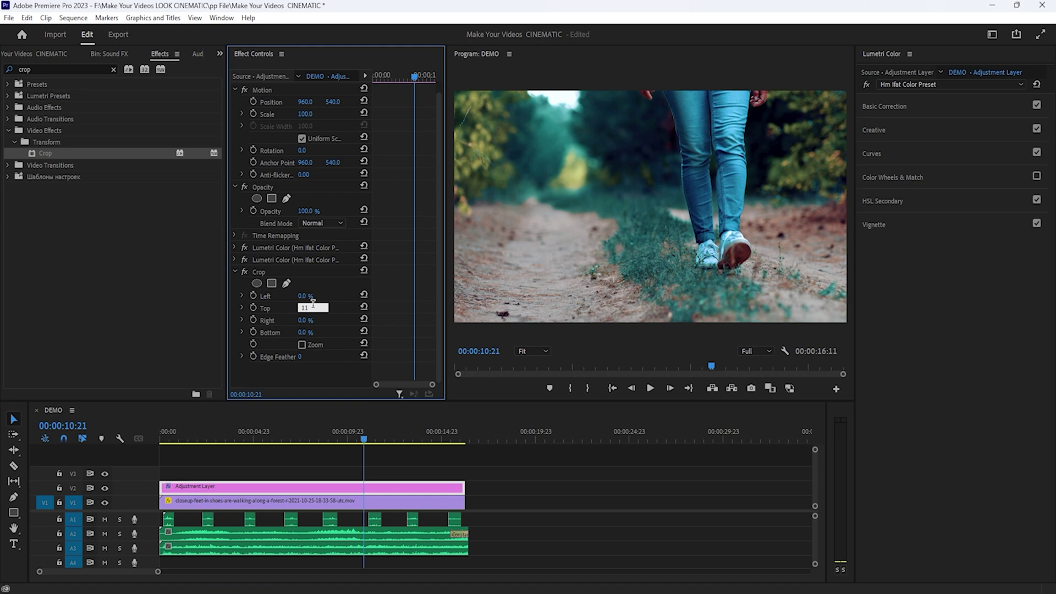
key(Return)
click(308, 331)
text(1)
key(Return)
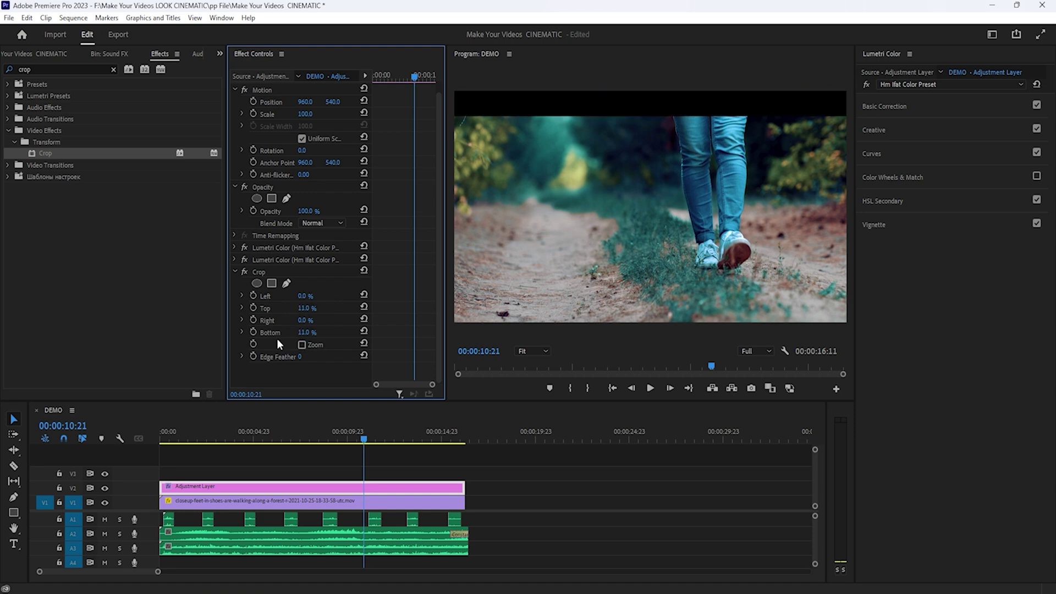
drag(248, 440, 170, 440)
key(space)
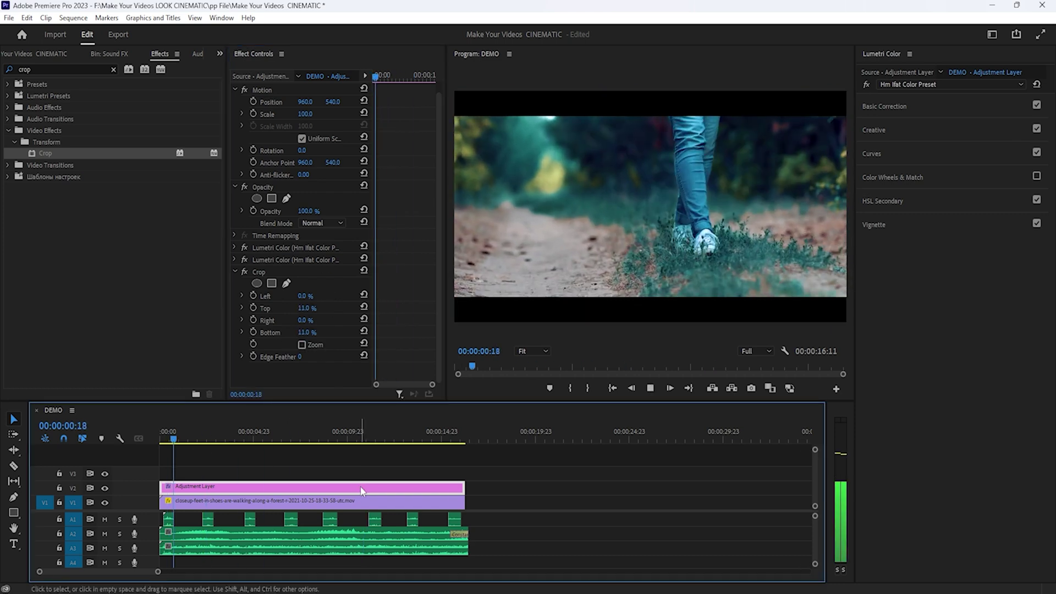